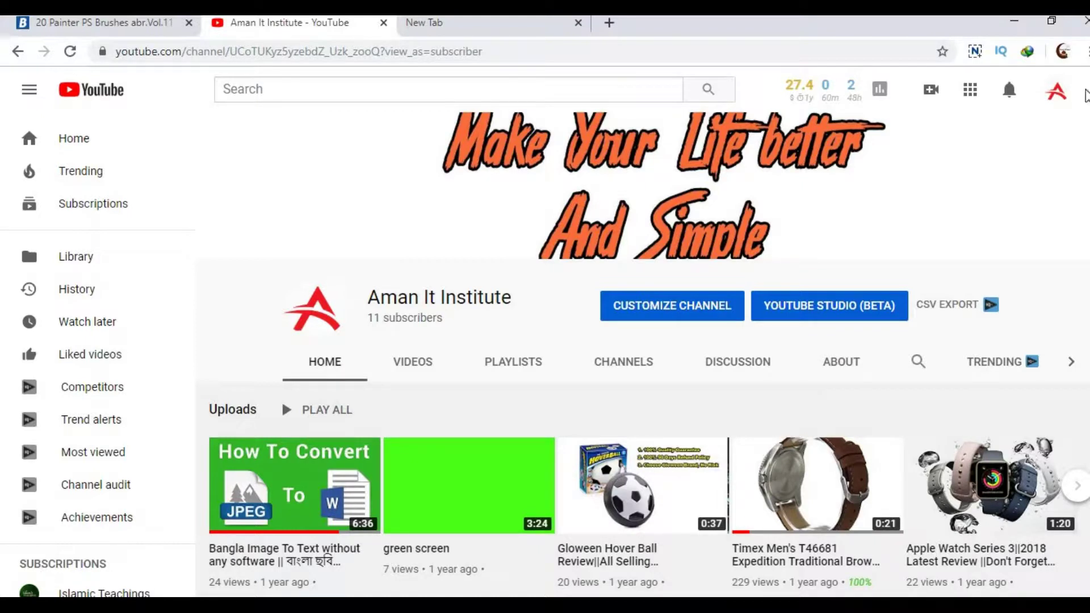
Step: Show the '20 Painter PS Brushes Abr.Vol.11' page in the Brusheezy tab
left_click(110, 30)
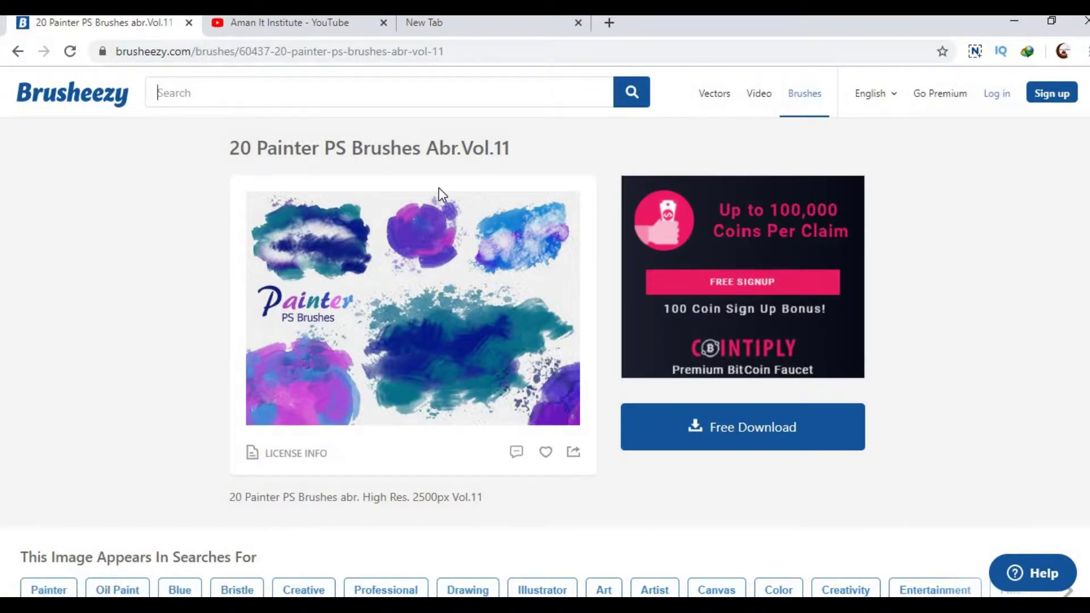
Step: Start Free Download, dismiss the signup prompt, and retrigger it to get 20_Painter_PS_Brushes_abr_Vol_11.zip
left_click(706, 427)
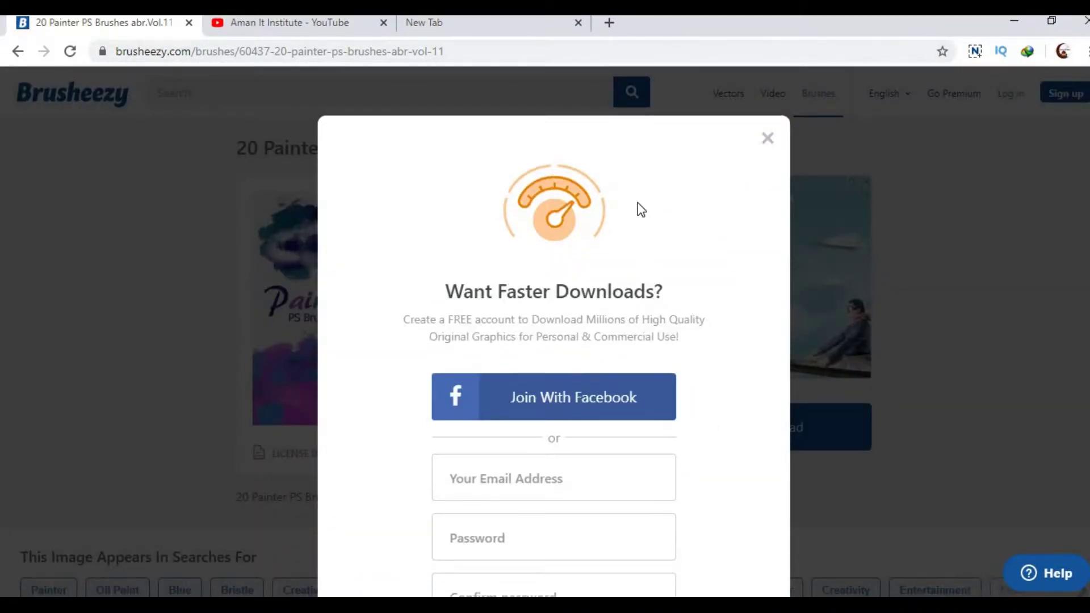
scroll(639, 203, "down", 5)
scroll(653, 193, "up", 3)
scroll(669, 187, "up", 2)
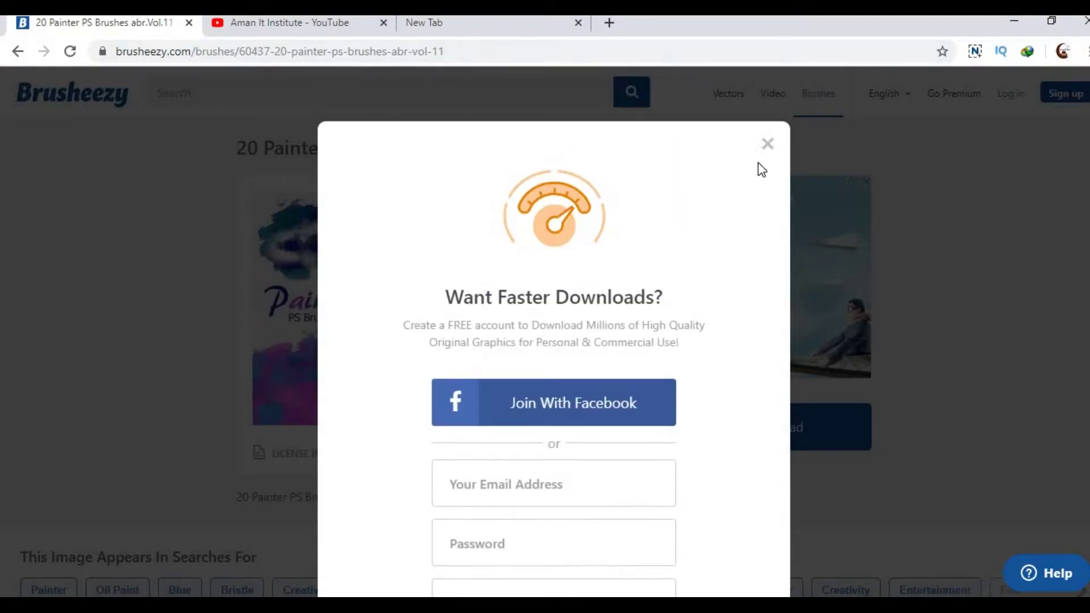
left_click(767, 145)
left_click(717, 437)
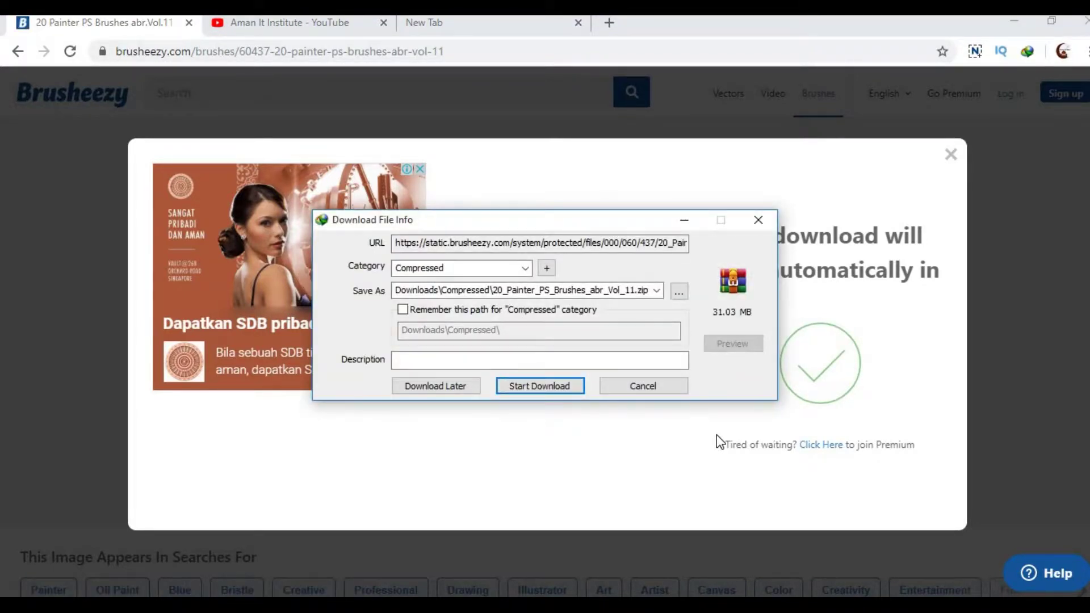
Step: Download the 31.03 MB brush zip into Downloads, then close the completion and countdown popups
left_click(679, 290)
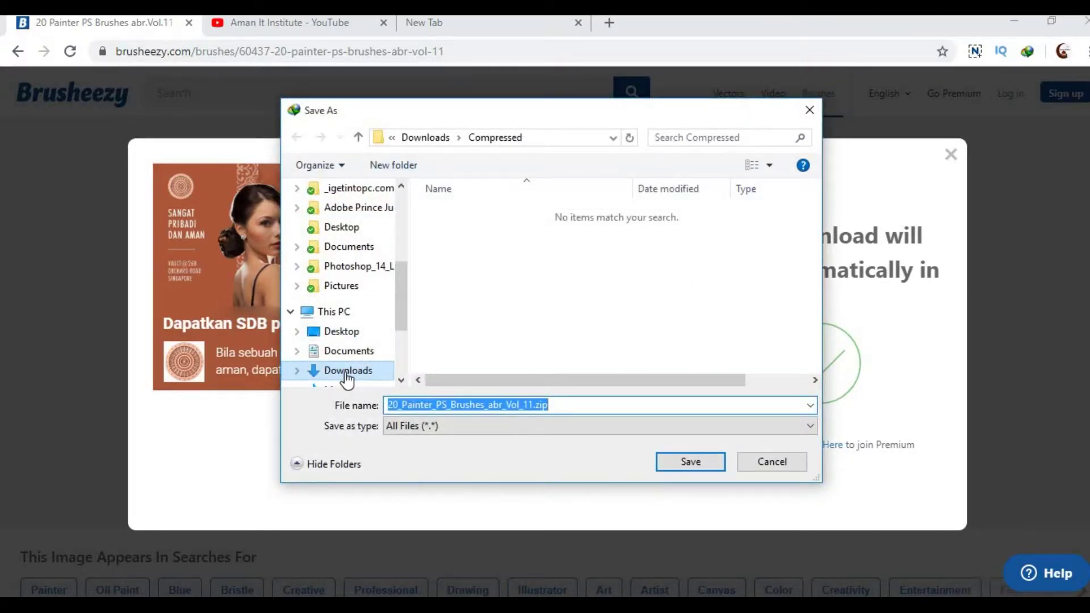
left_click(346, 372)
scroll(473, 347, "down", 3)
scroll(474, 347, "down", 3)
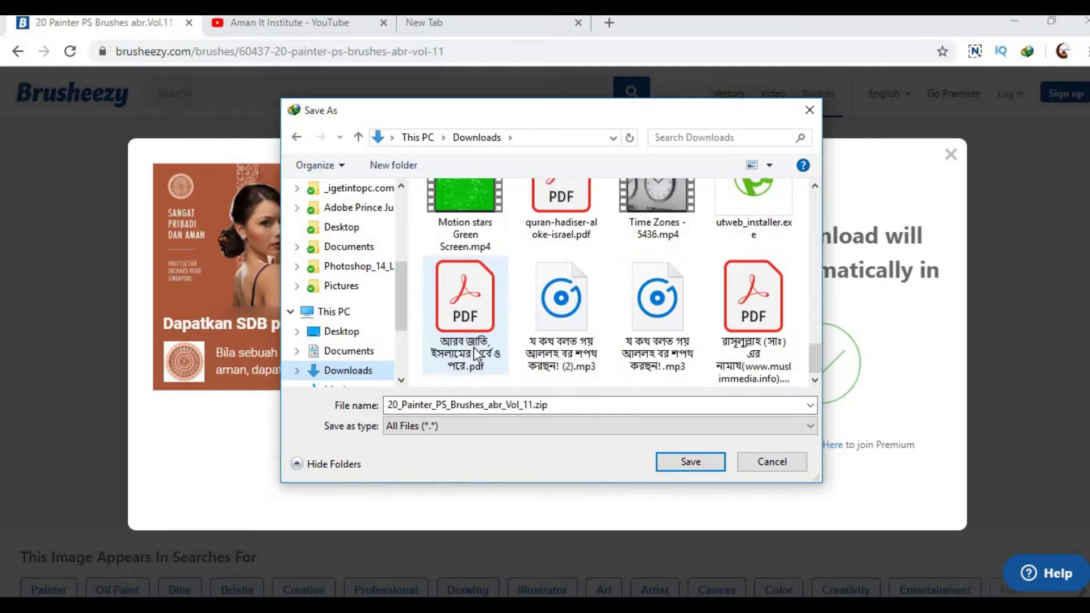
left_click(691, 469)
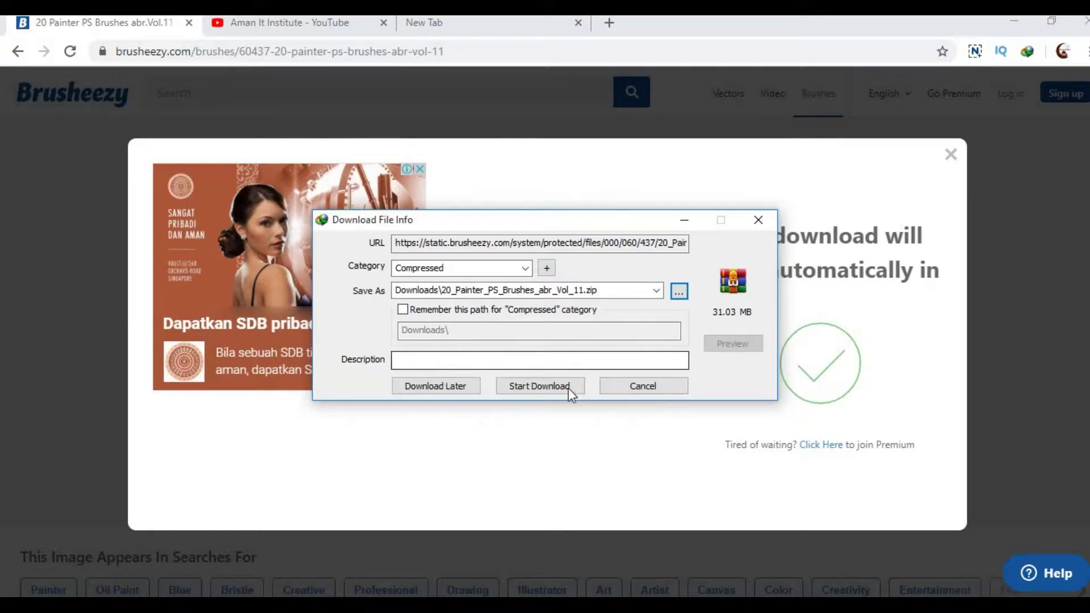
left_click(569, 389)
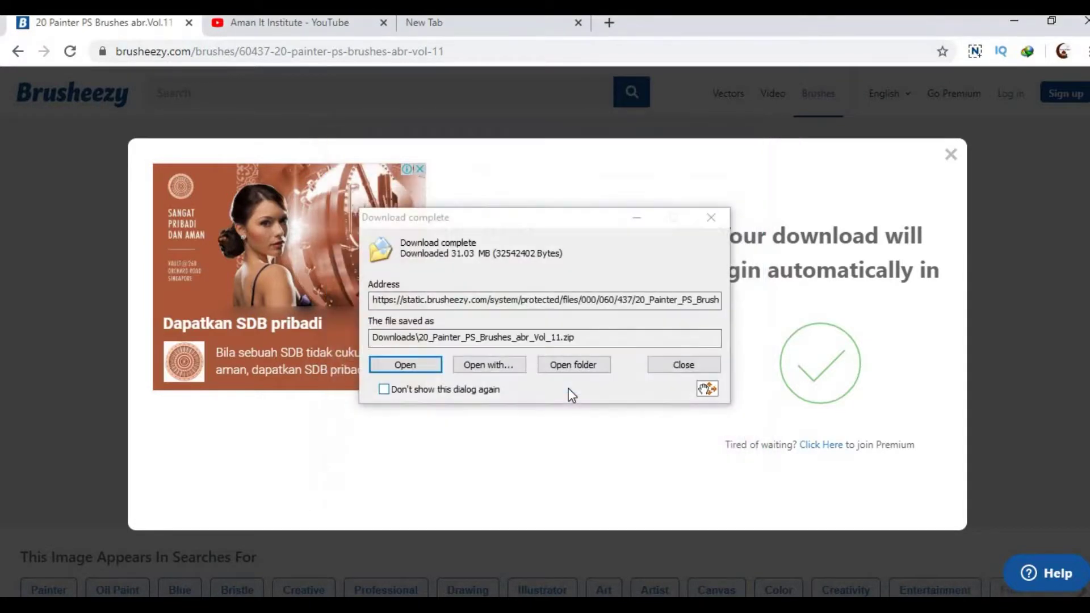
left_click(698, 216)
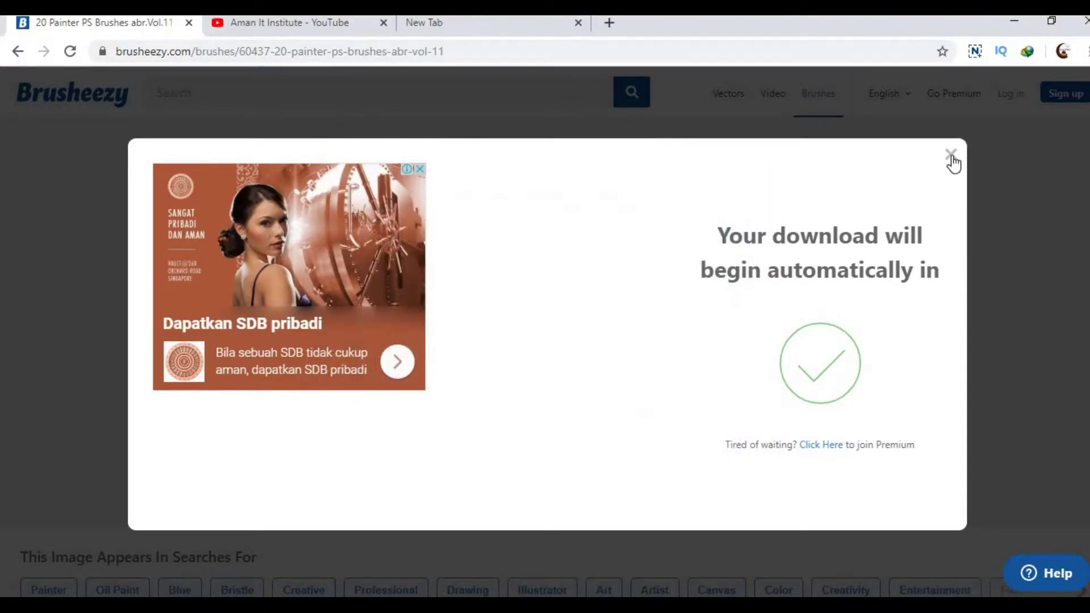
left_click(951, 159)
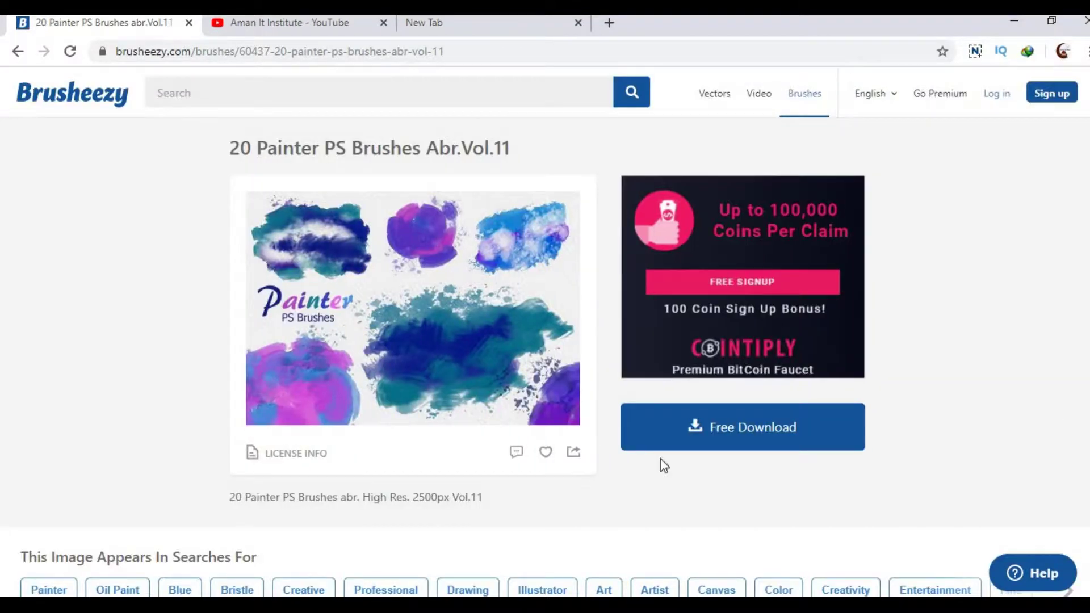
Step: Open the Downloads folder from This PC in a maximized File Explorer window
left_click(1004, 28)
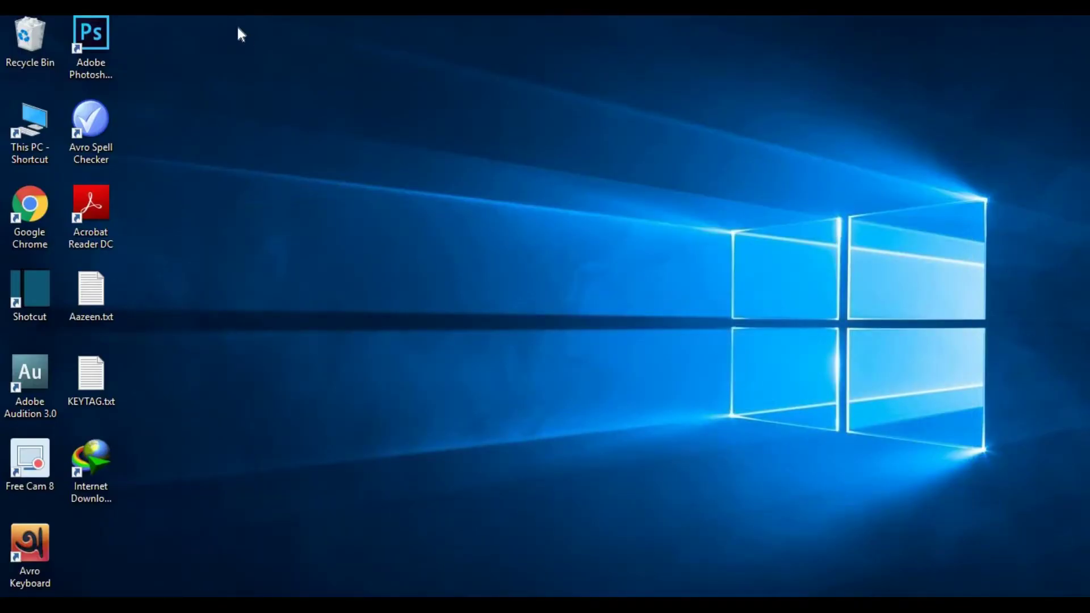
double_click(36, 131)
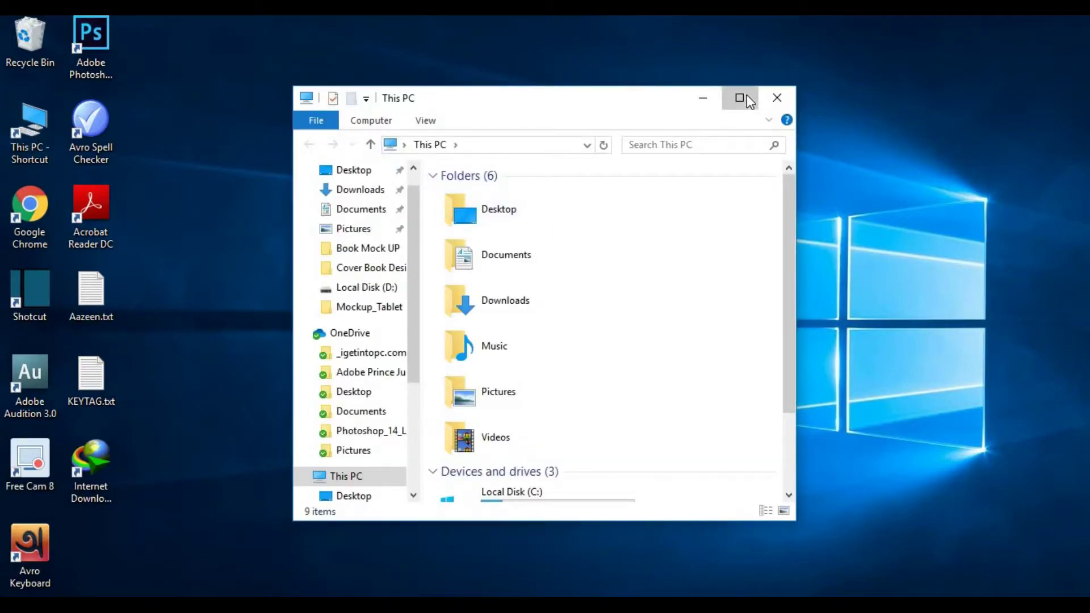
left_click(737, 97)
double_click(593, 130)
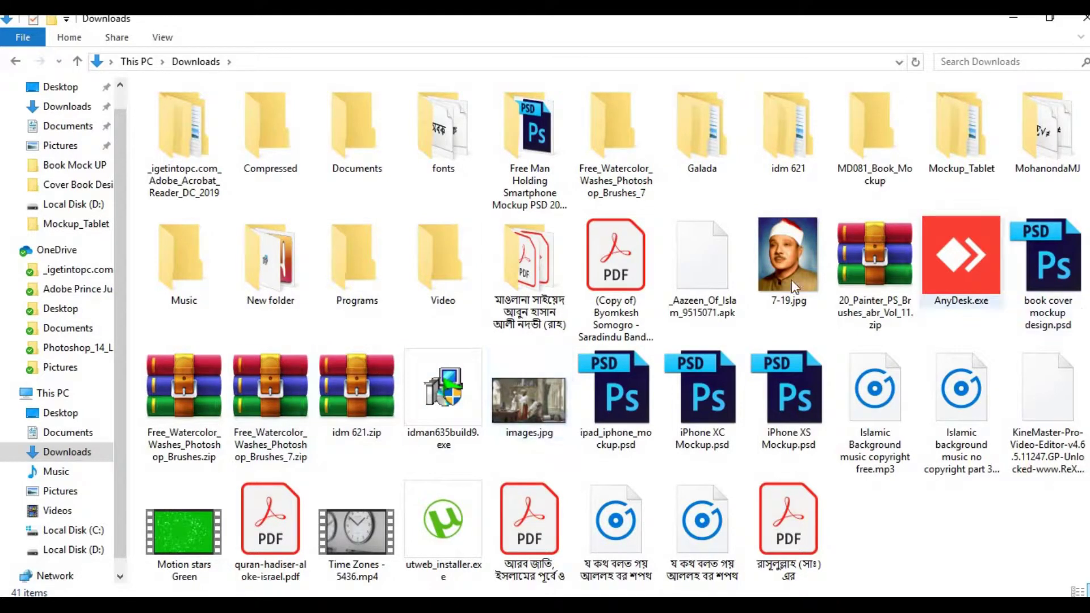
Step: Extract the Painter brush zip and open its subfolder holding 20 Painter Brushes.abr
right_click(848, 245)
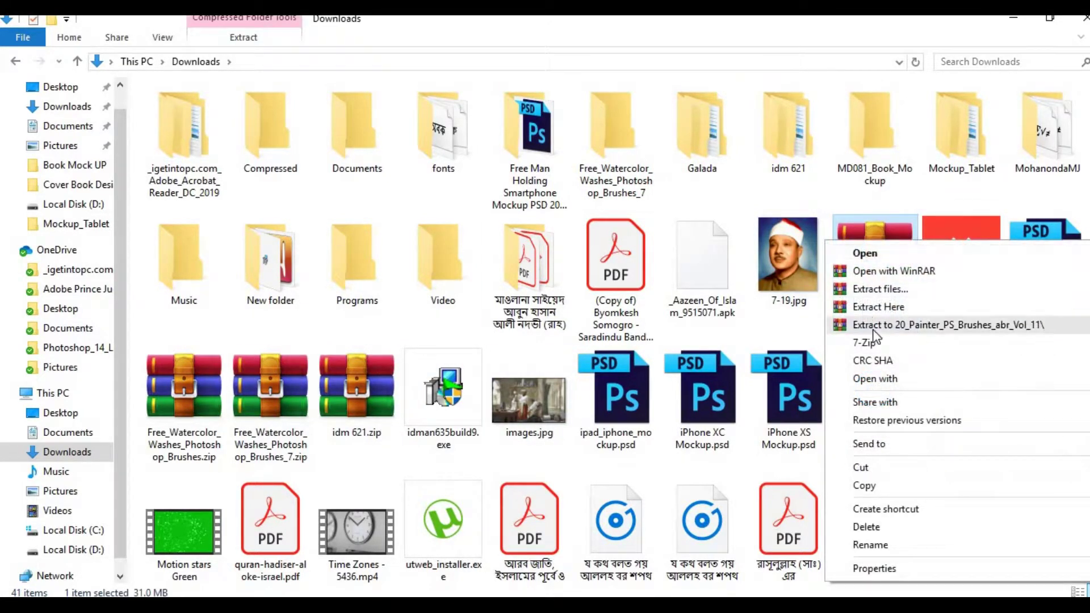
left_click(873, 332)
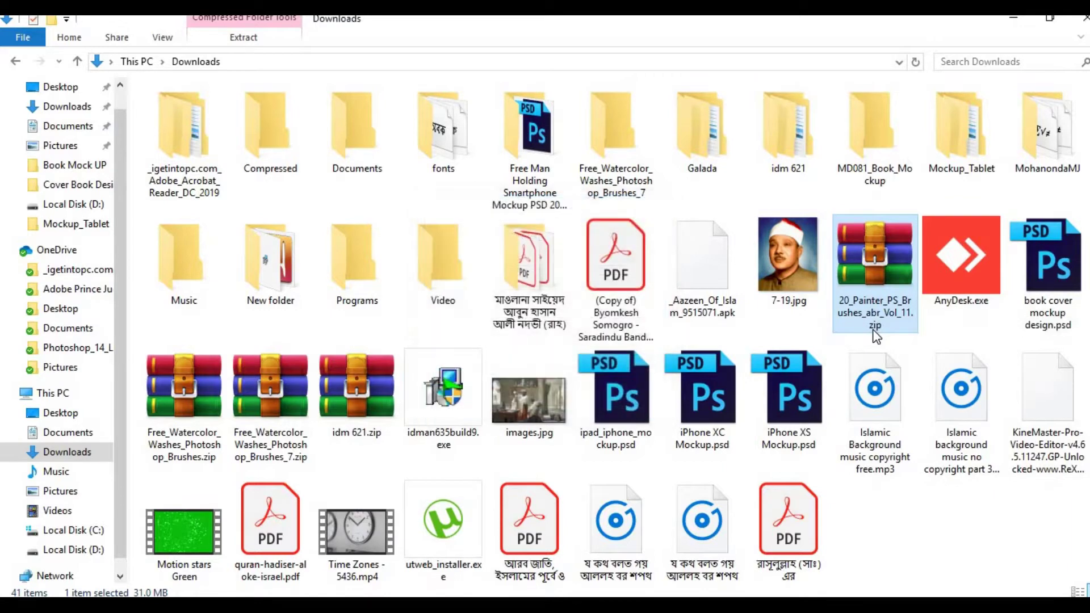
double_click(894, 527)
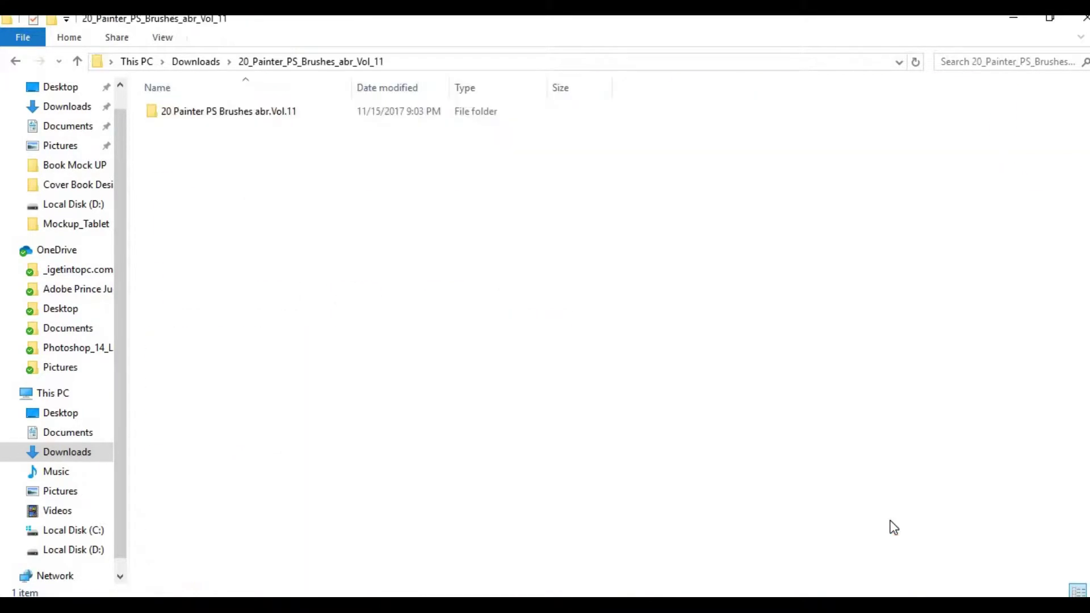
double_click(267, 113)
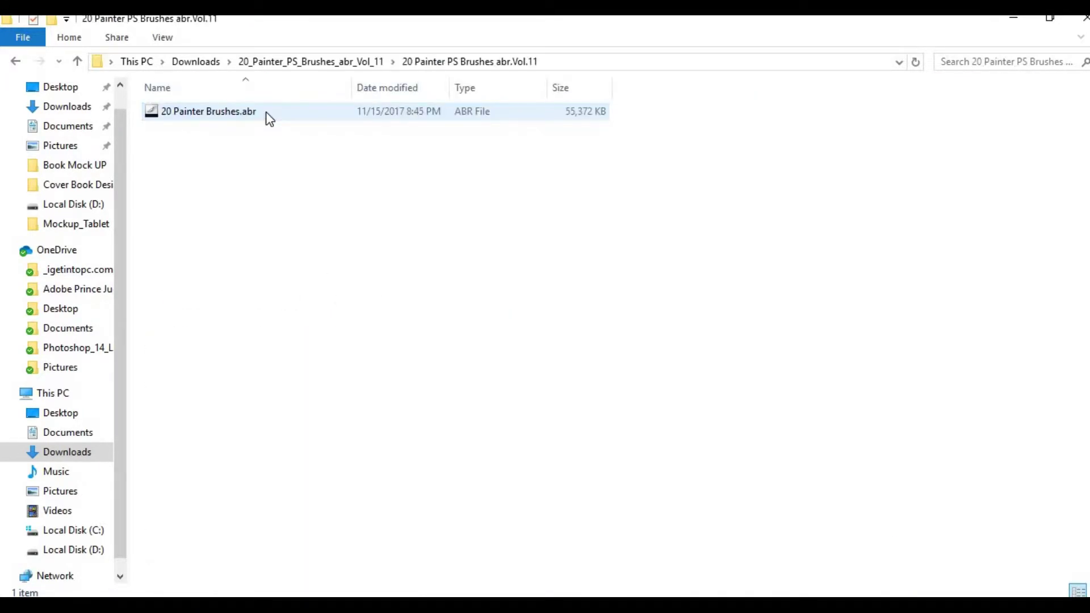
right_click(267, 113)
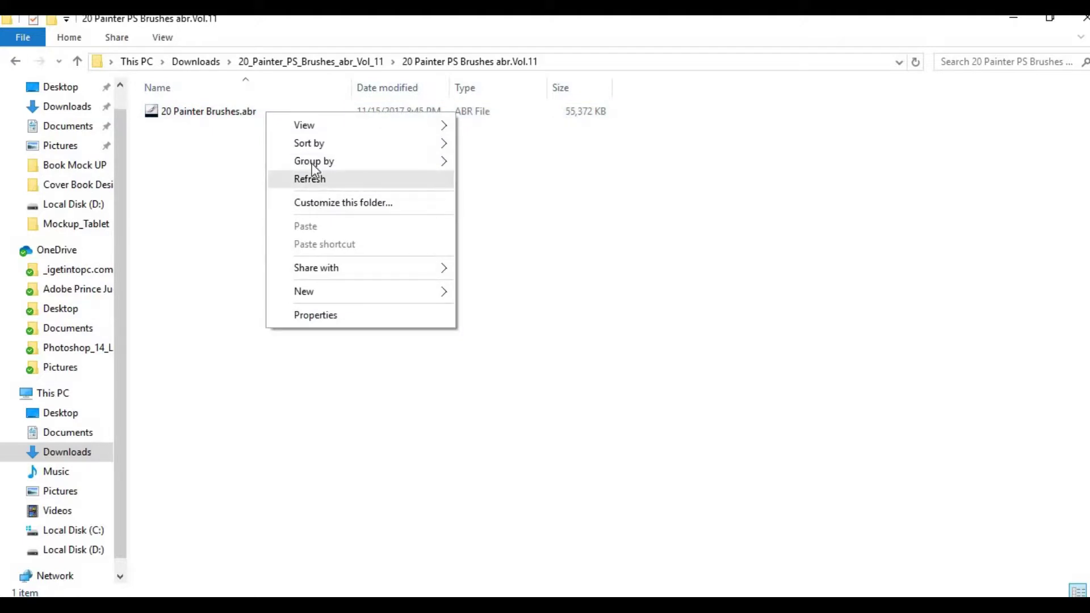
left_click(238, 125)
right_click(254, 110)
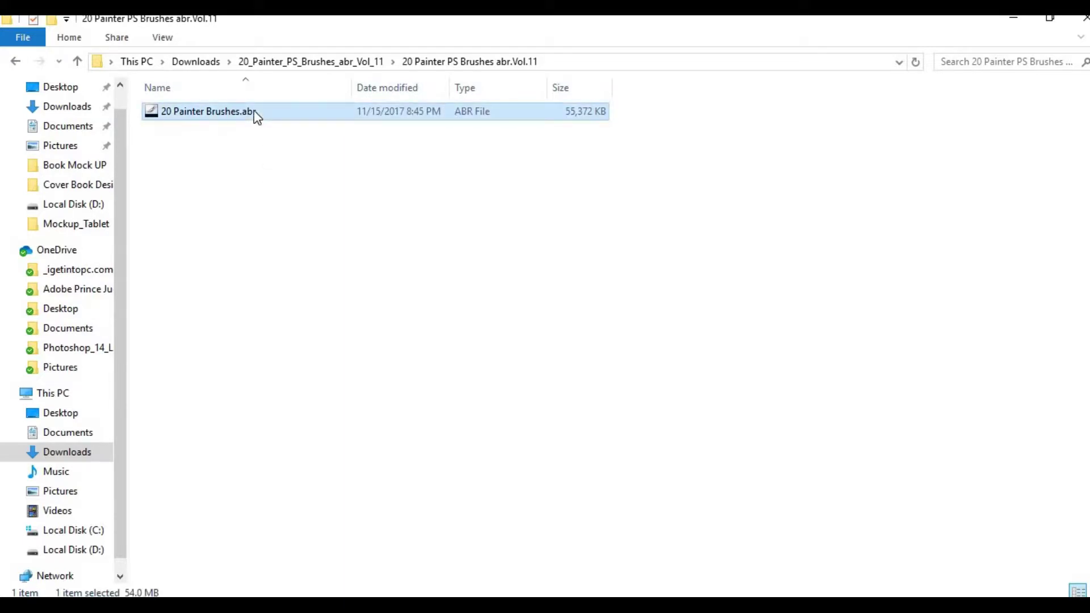
Step: Cut 20 Painter Brushes.abr and navigate to C:\Program Files\Adobe\Adobe Photoshop CC\Presets\Brushes
left_click(315, 355)
left_click(65, 532)
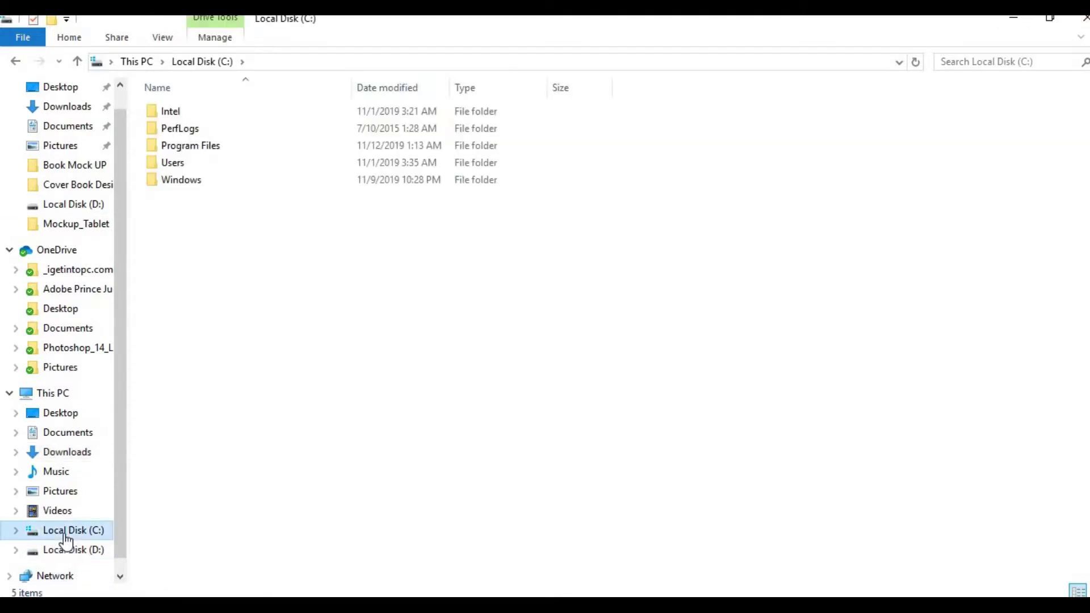
double_click(229, 181)
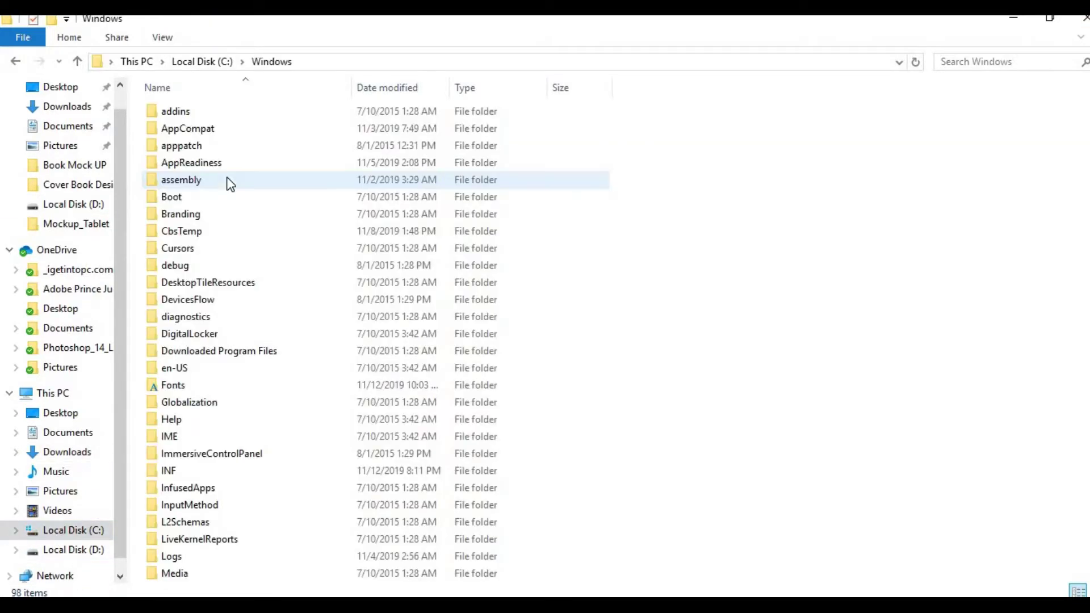
left_click(16, 59)
double_click(245, 148)
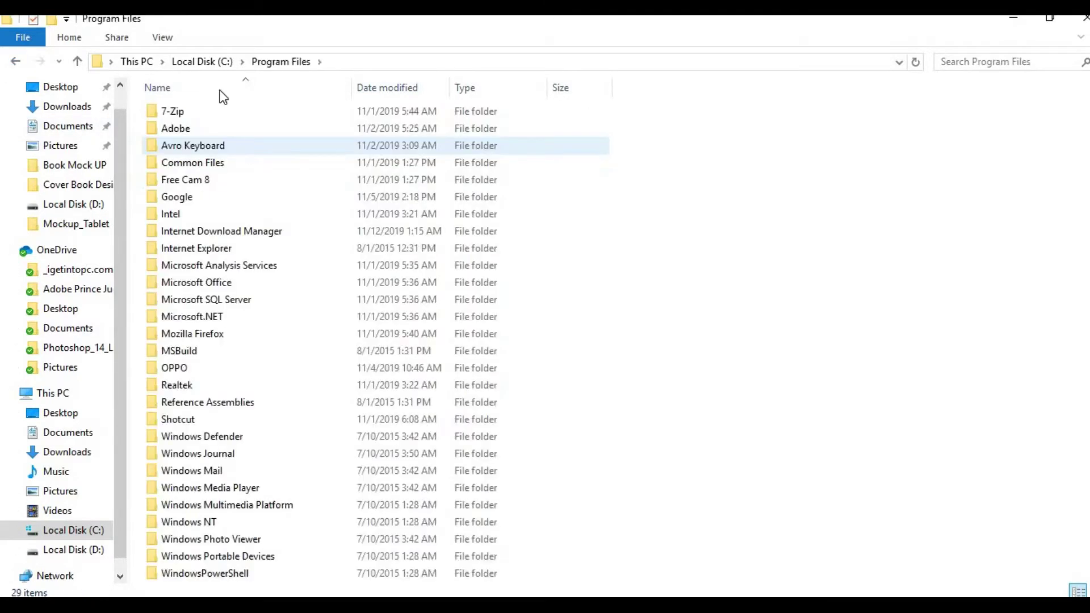
double_click(216, 128)
double_click(236, 162)
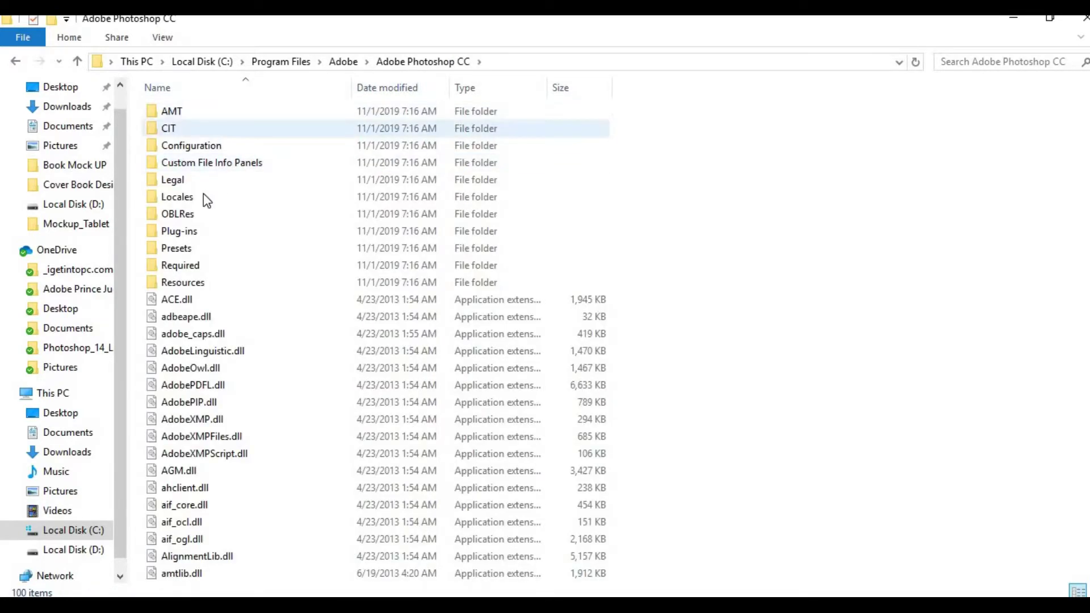
double_click(197, 253)
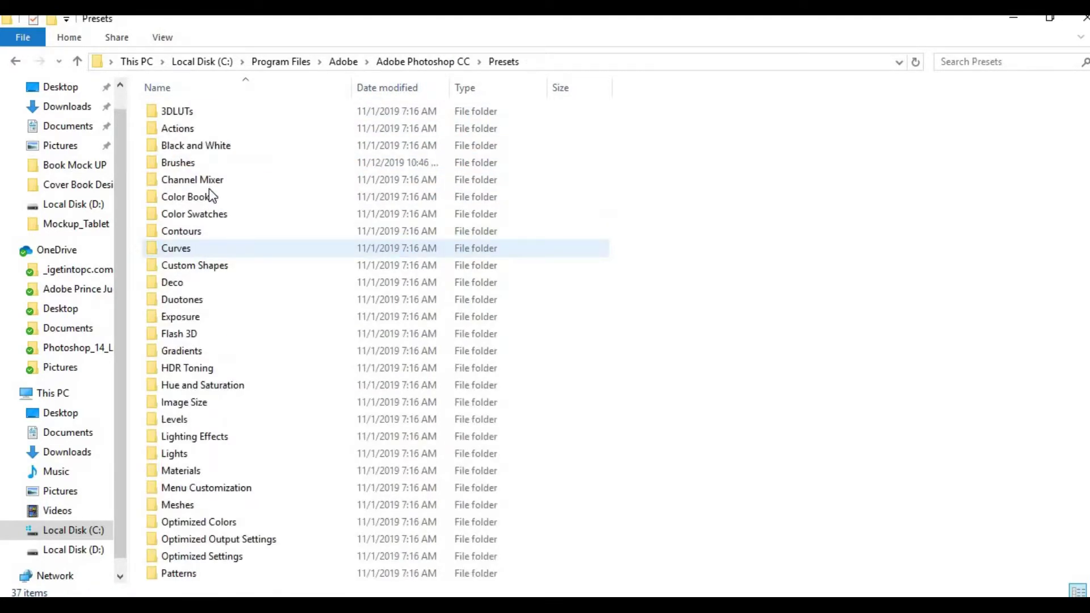
double_click(210, 162)
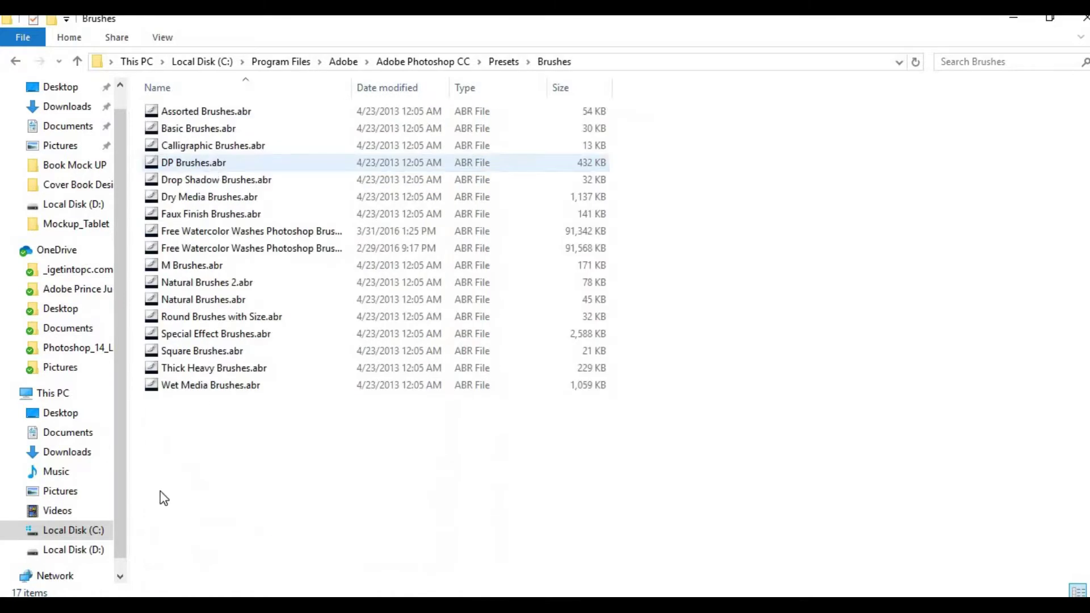
Step: Paste the brush file into Brushes, granting administrator permission
right_click(198, 433)
left_click(253, 335)
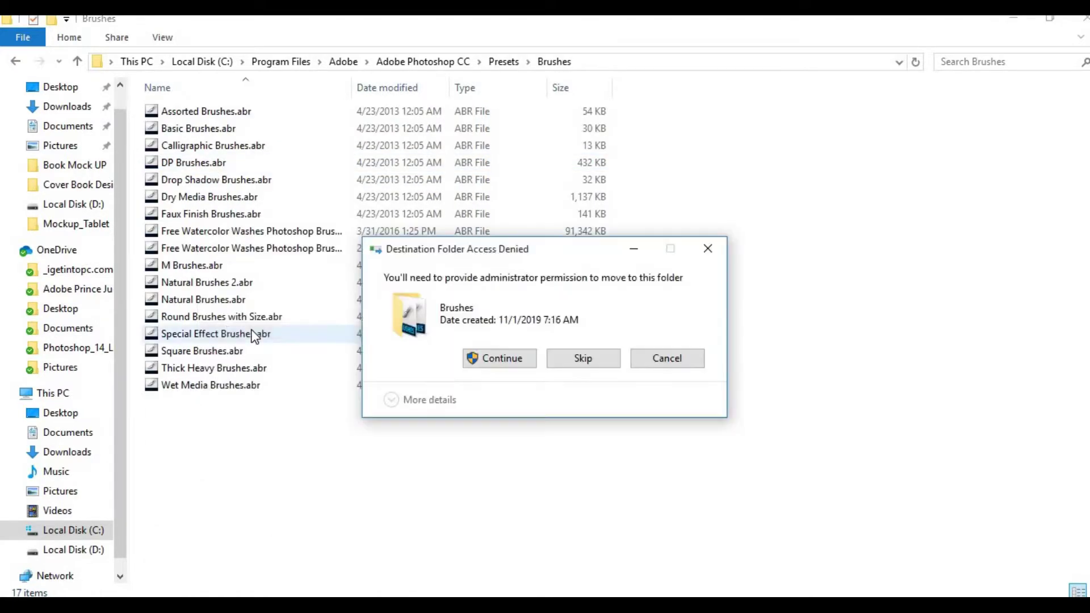
left_click(488, 359)
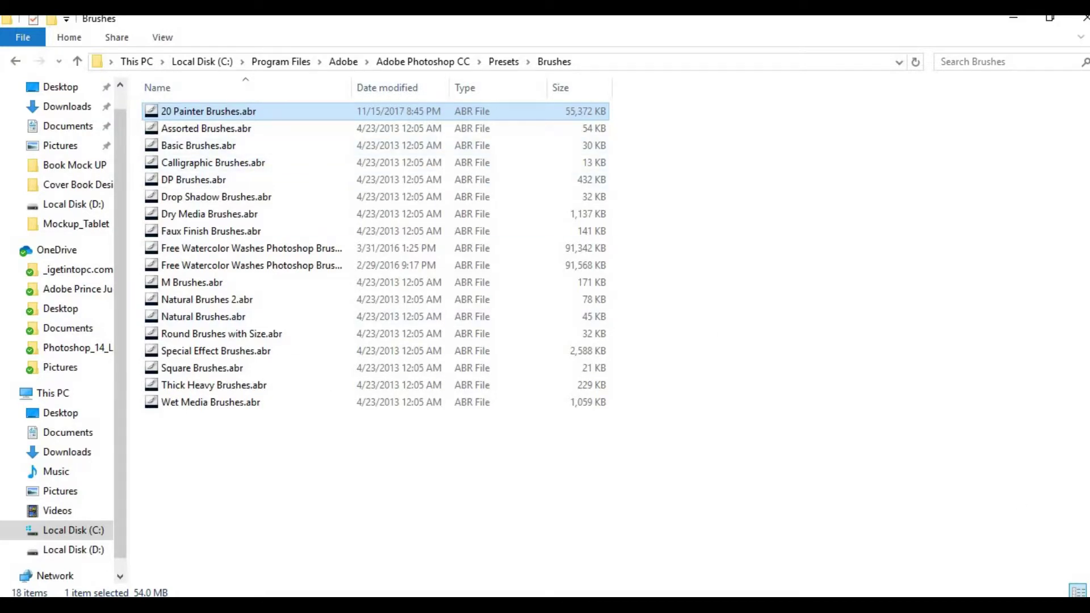
Step: Close Explorer and create a new cream Untitled-1 document in Photoshop
left_click(1013, 18)
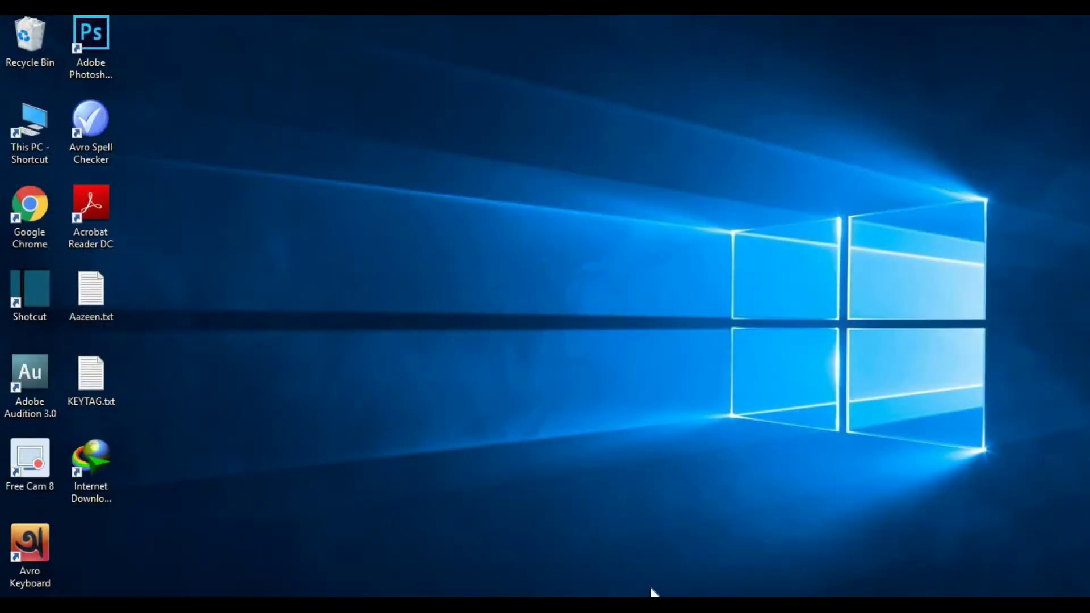
left_click(654, 591)
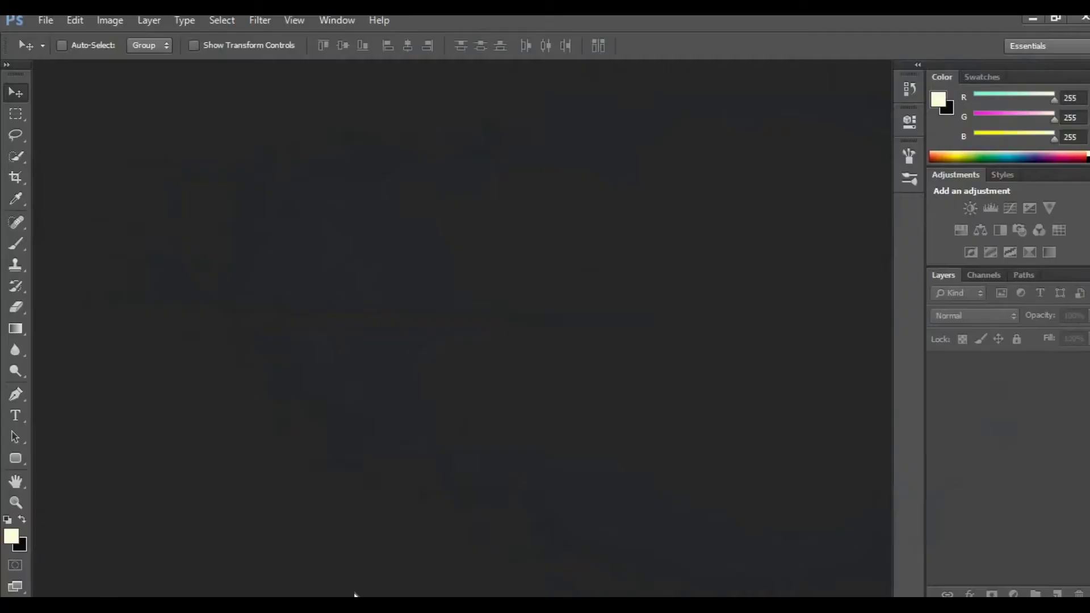
left_click(46, 26)
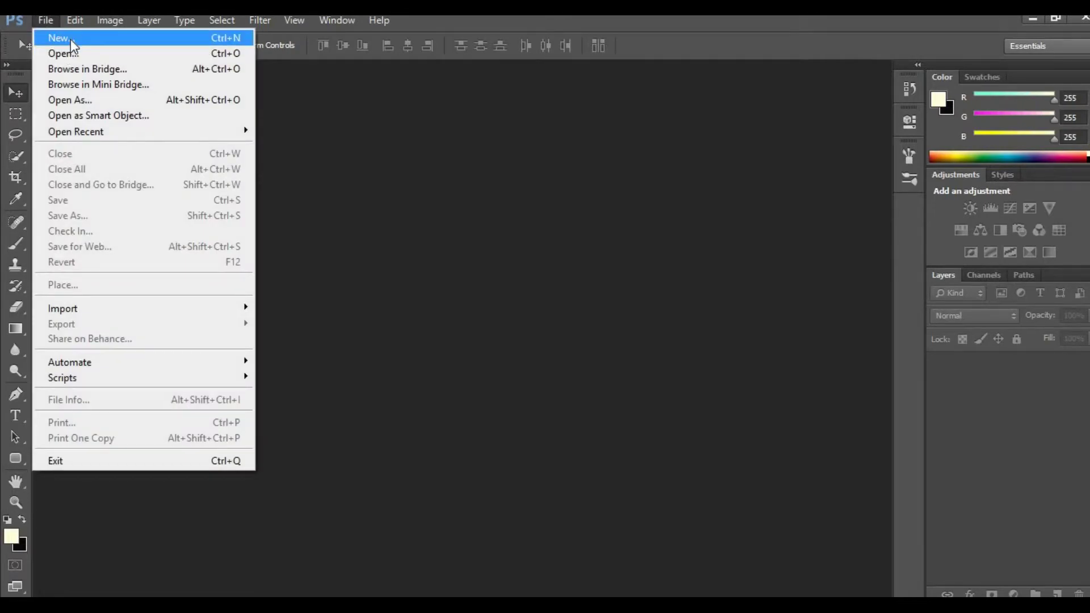
left_click(71, 39)
left_click(741, 152)
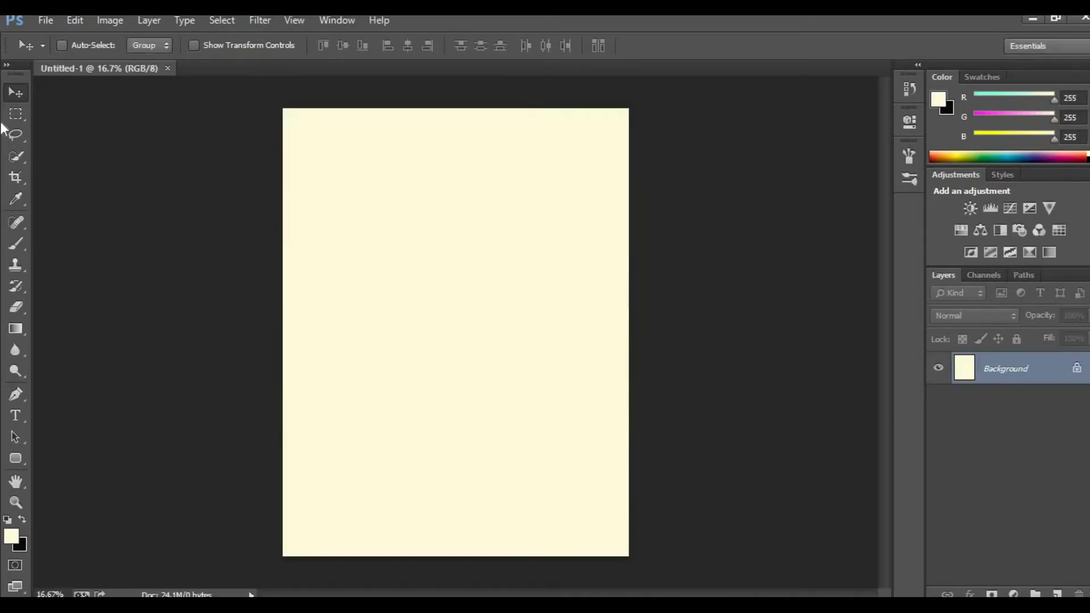
Step: Crop the canvas's right edge inward to about 7.82 in wide
left_click(15, 177)
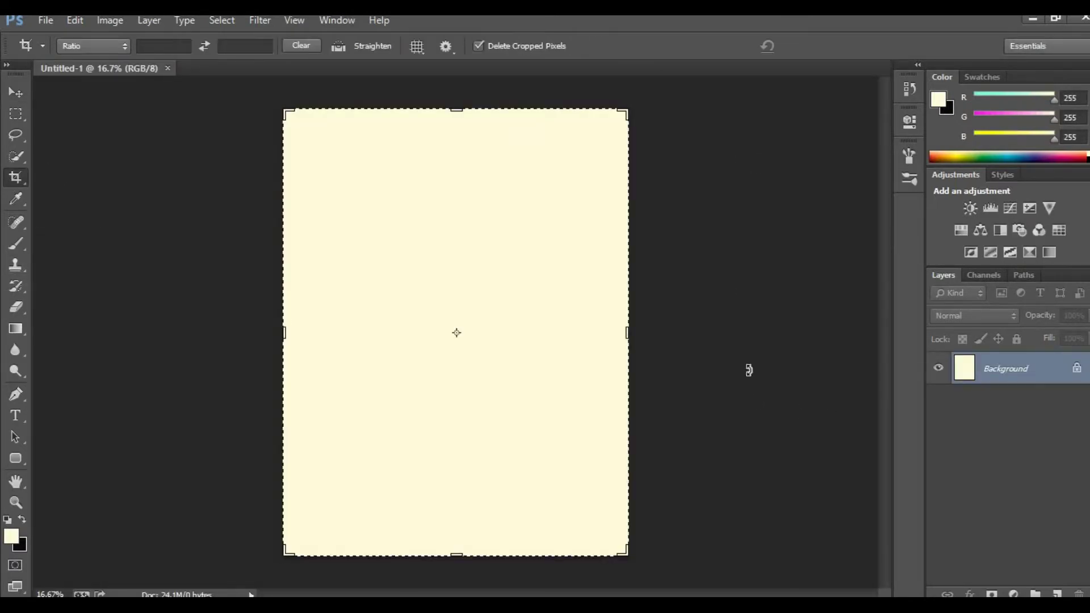
left_click_drag(635, 337, 620, 337)
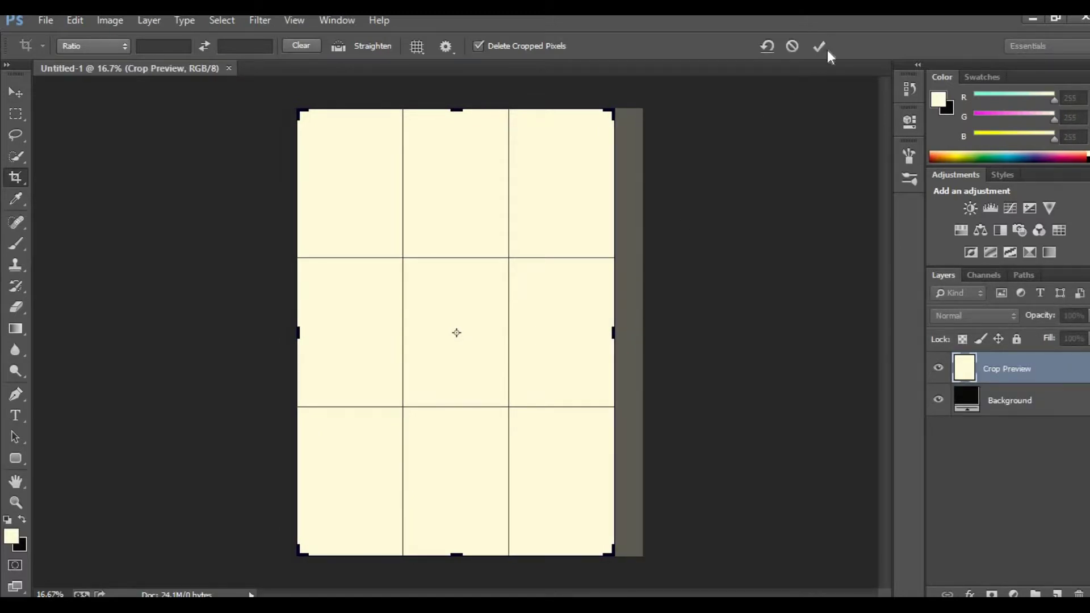
left_click(819, 46)
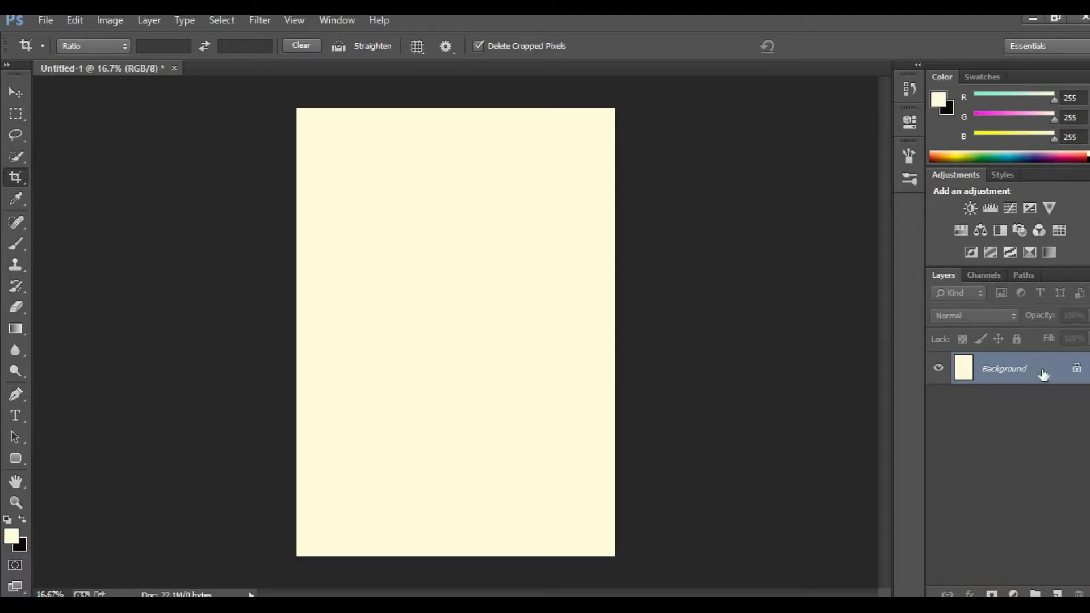
Step: Add a Color Fill 1 solid-colour layer in salmon fc9191 above the cream Background
left_click(1016, 593)
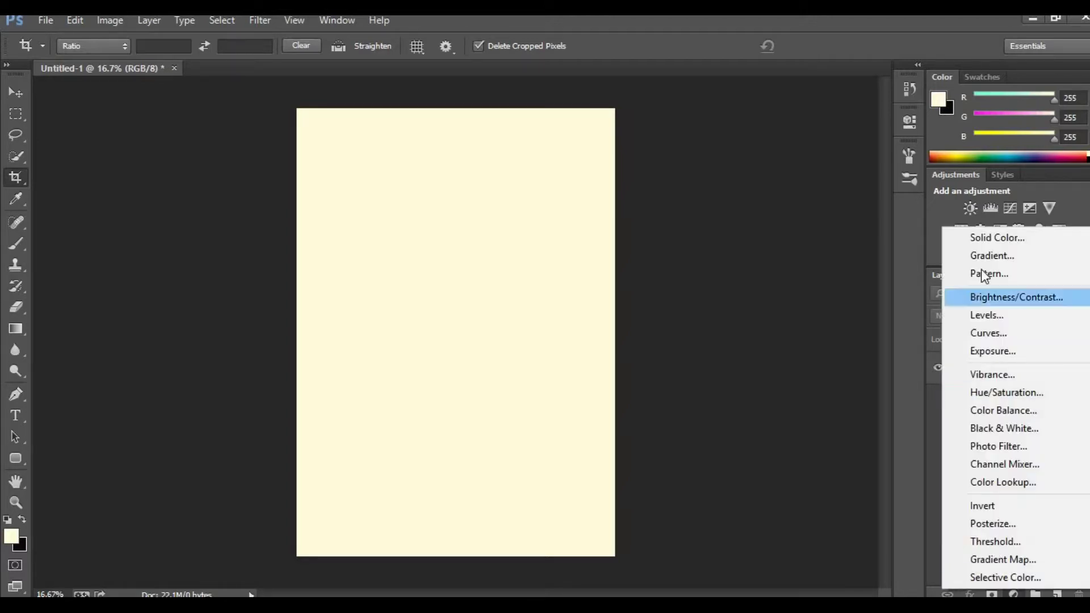
left_click(997, 238)
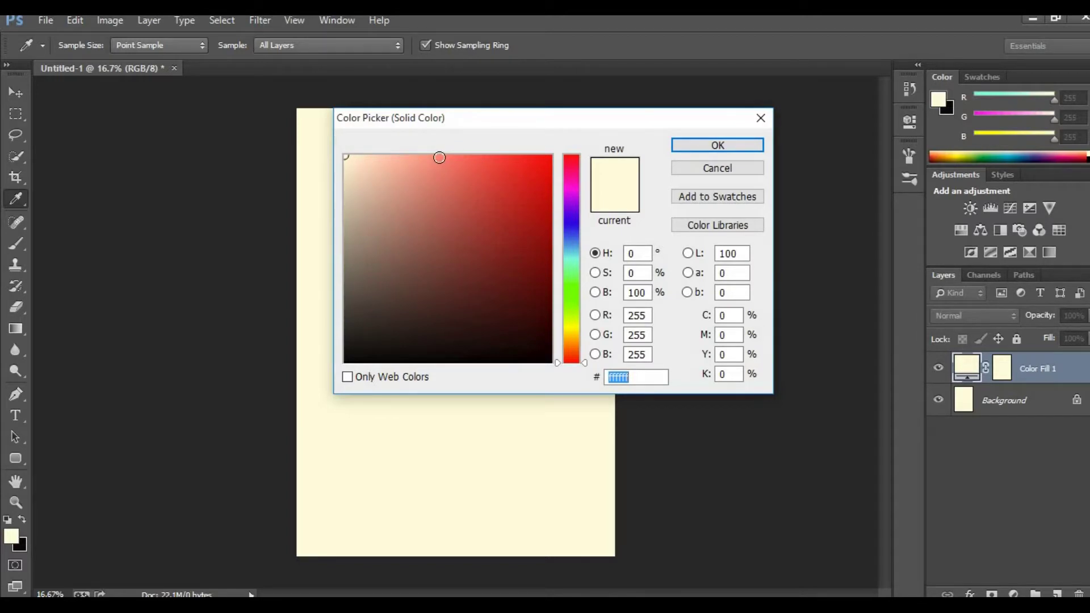
left_click(439, 158)
left_click(432, 157)
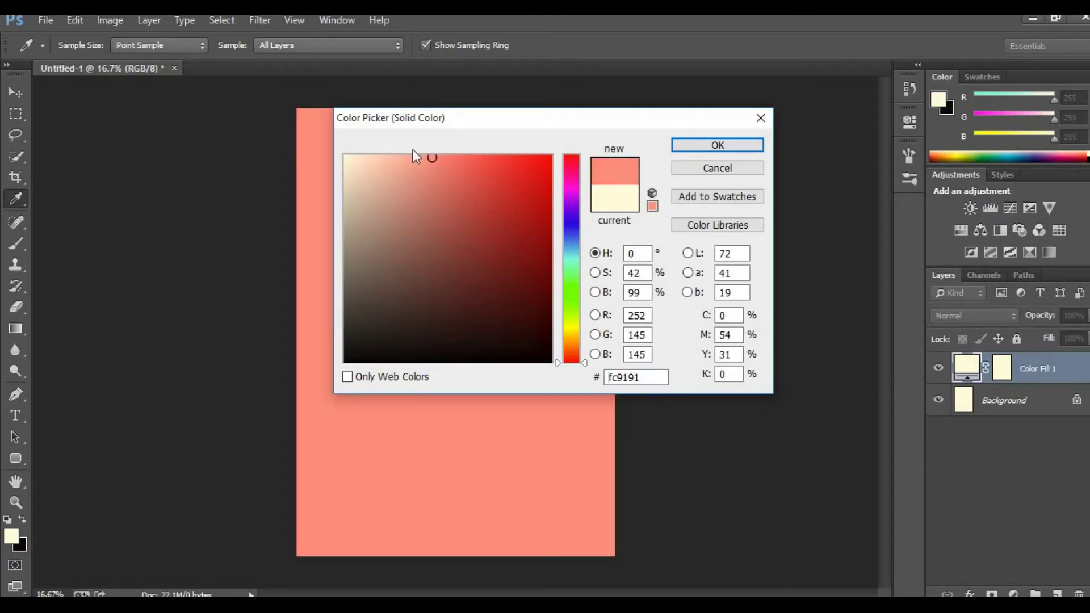
left_click(717, 146)
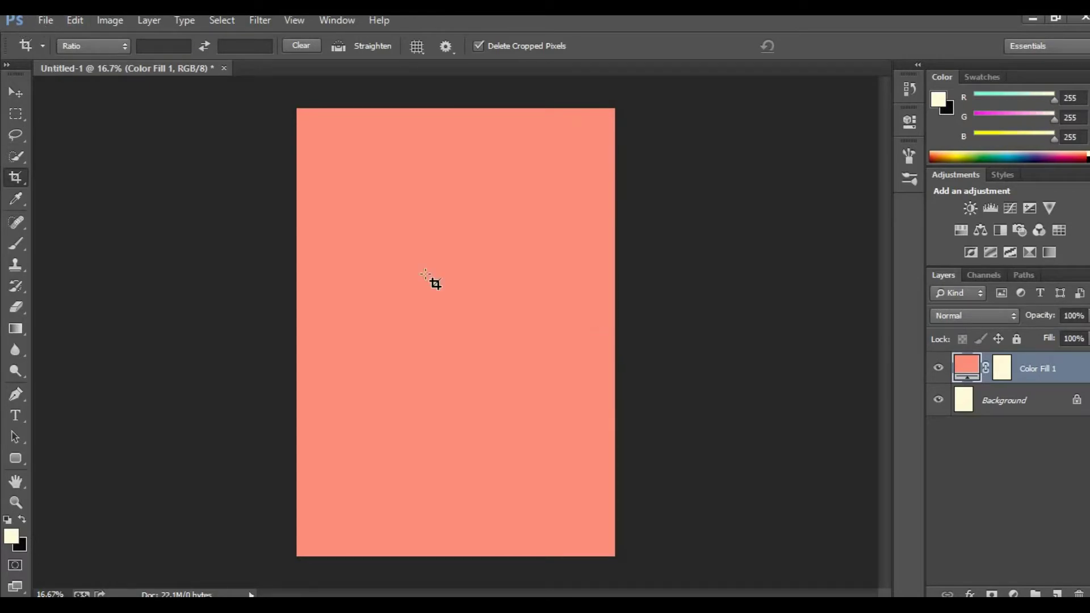
left_click(25, 88)
Step: Place images.jpg onto the canvas
left_click(46, 21)
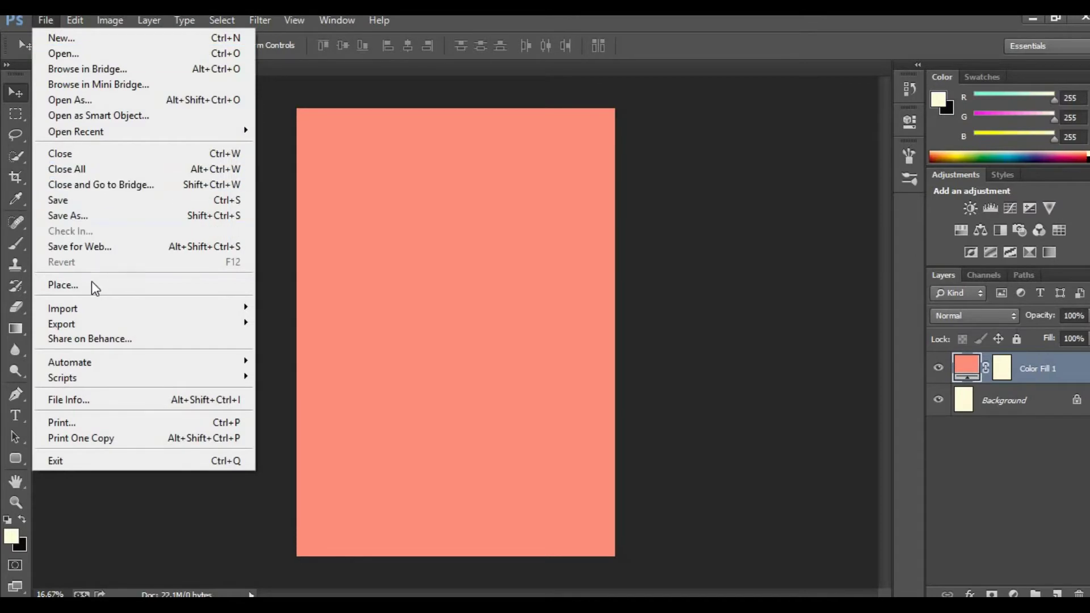
left_click(85, 285)
scroll(423, 278, "down", 5)
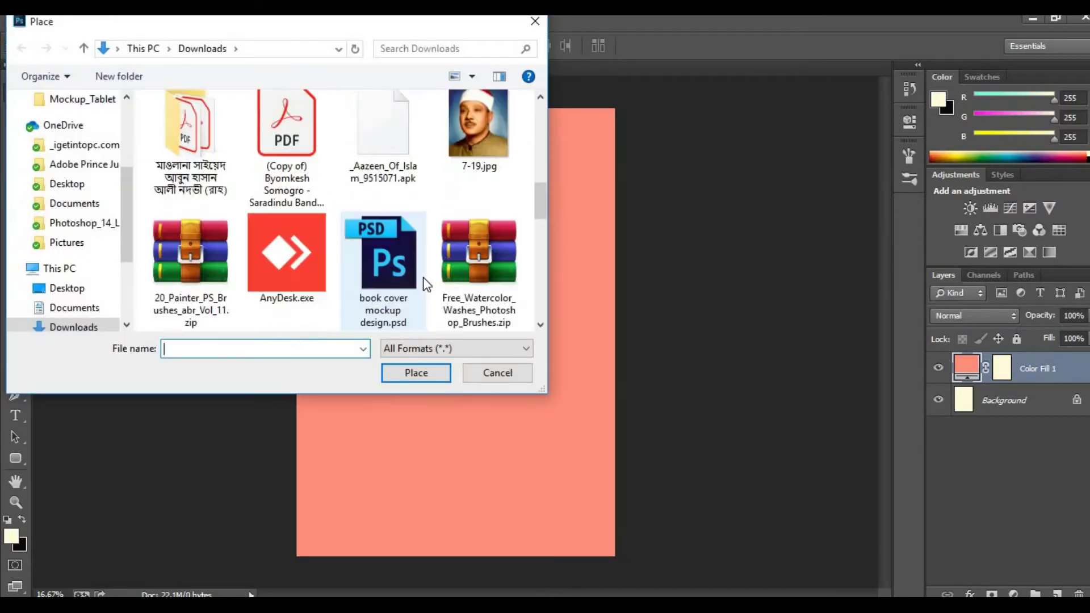
scroll(423, 278, "down", 5)
scroll(423, 278, "down", 5)
scroll(424, 277, "up", 5)
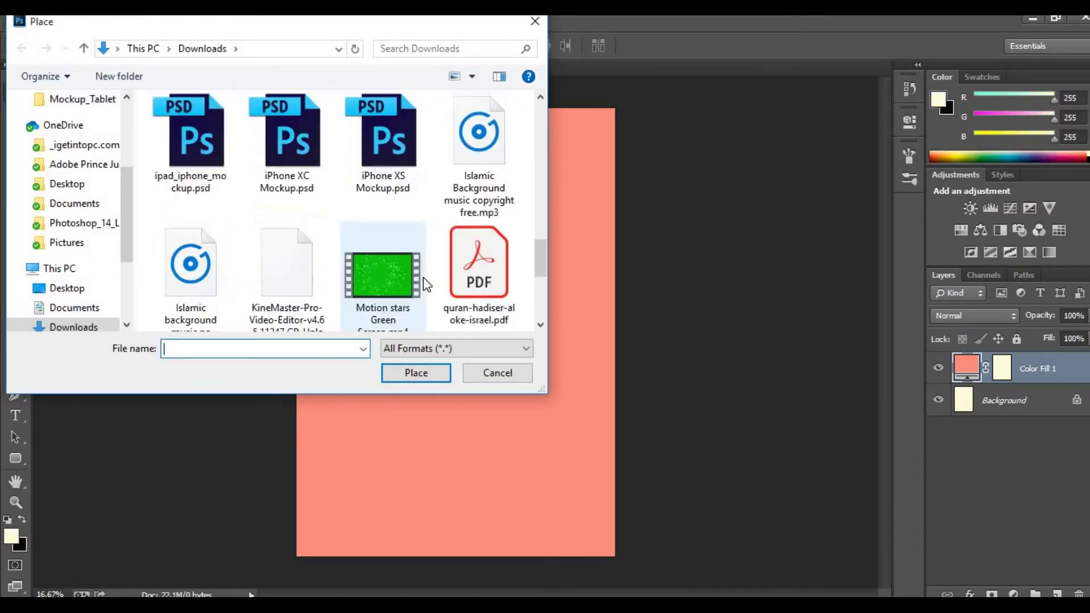
scroll(424, 277, "up", 3)
left_click(481, 264)
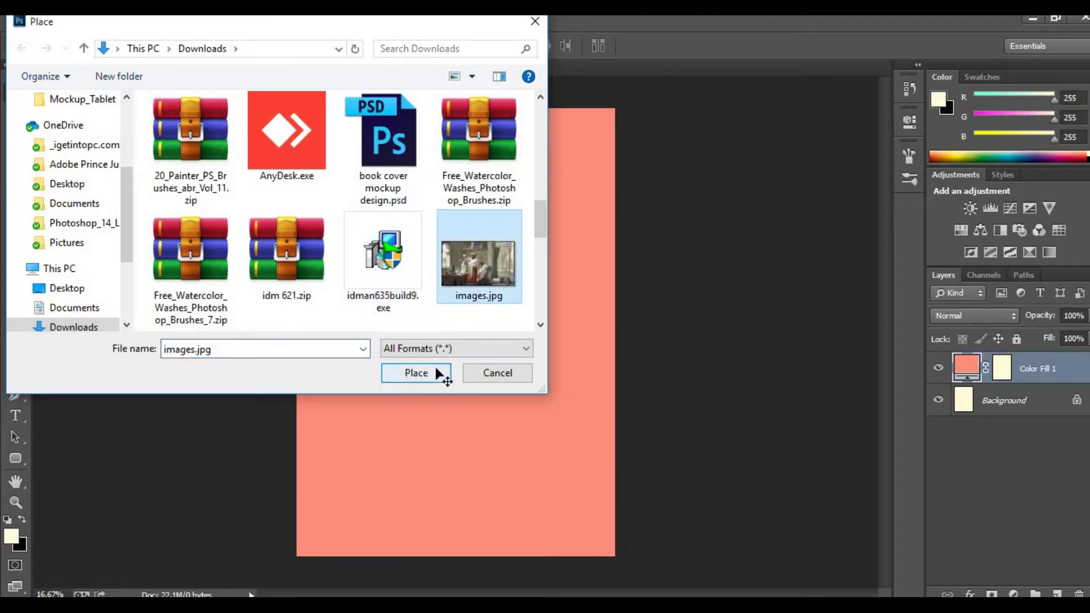
left_click(441, 372)
Step: Scale the engraving to span the canvas width and commit the placement
left_click_drag(314, 245, 278, 227)
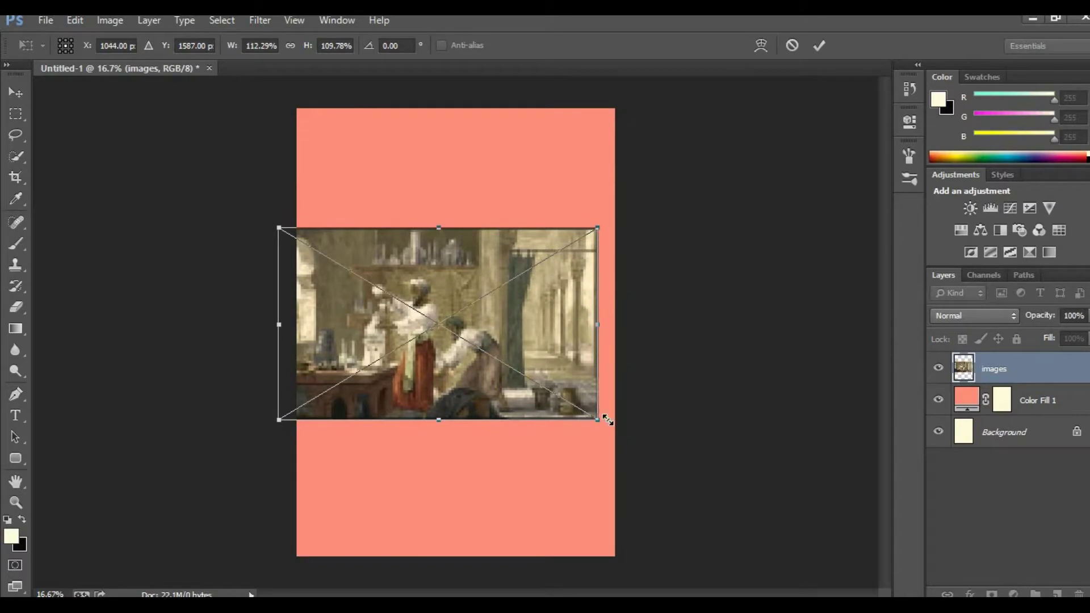
left_click_drag(597, 420, 621, 430)
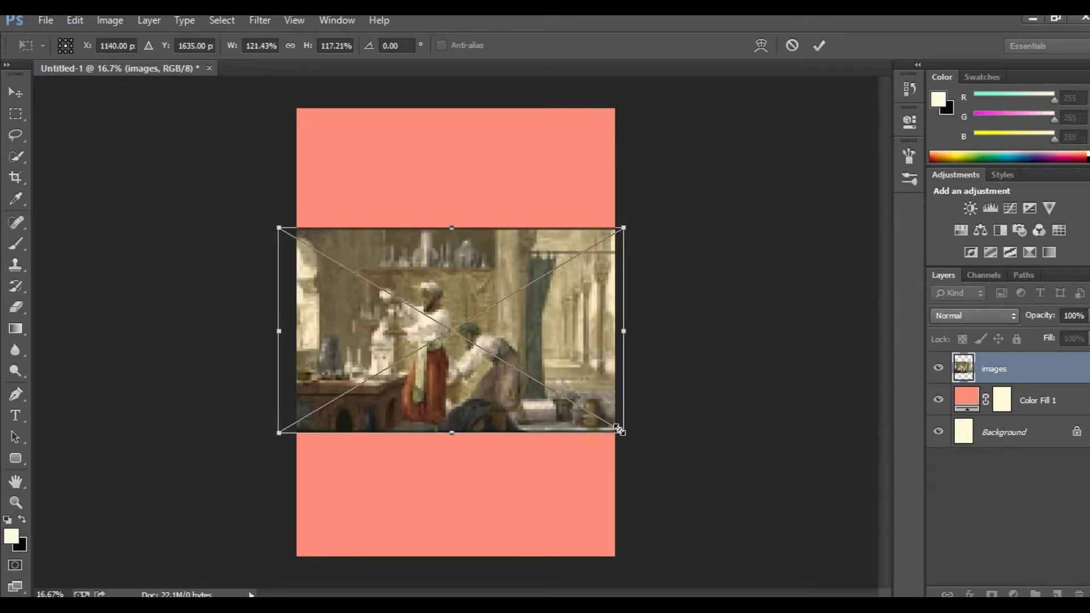
left_click(819, 49)
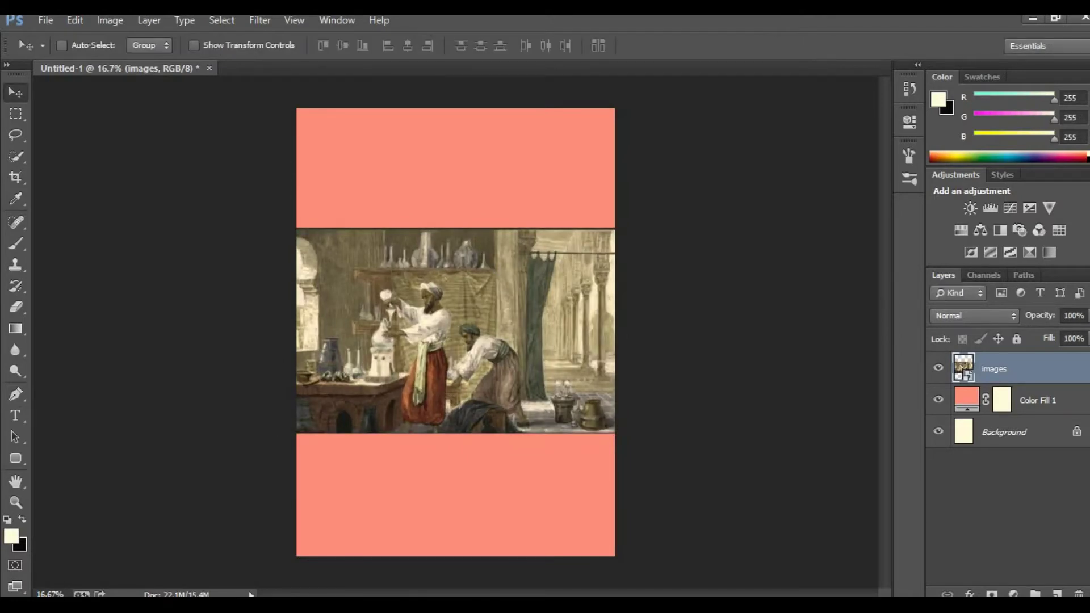
Step: Convert the images layer to a smart object and give it an inverted, all-black layer mask
right_click(1043, 373)
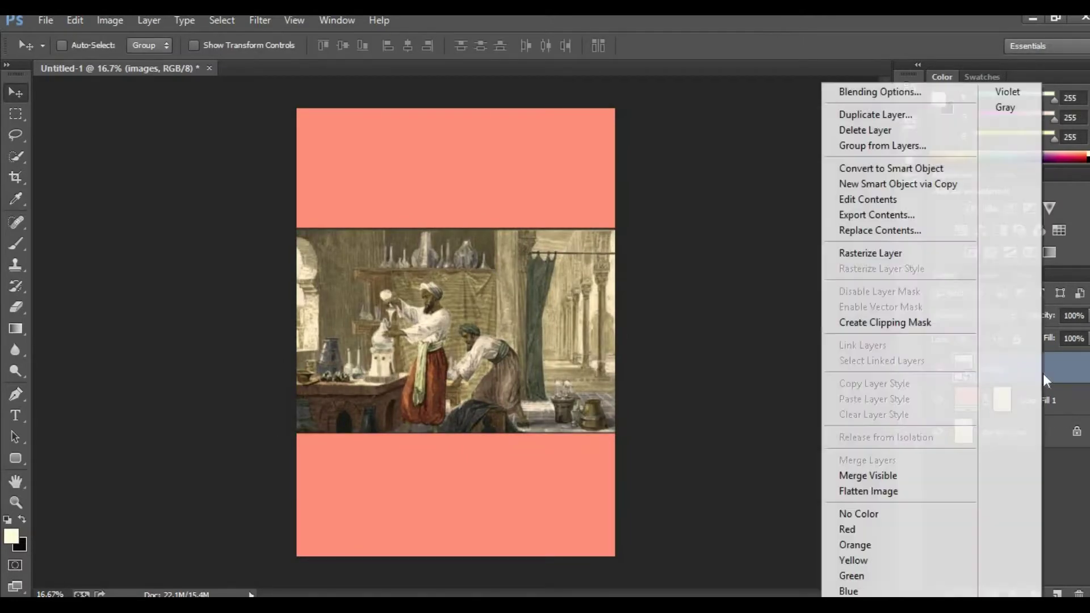
left_click(860, 168)
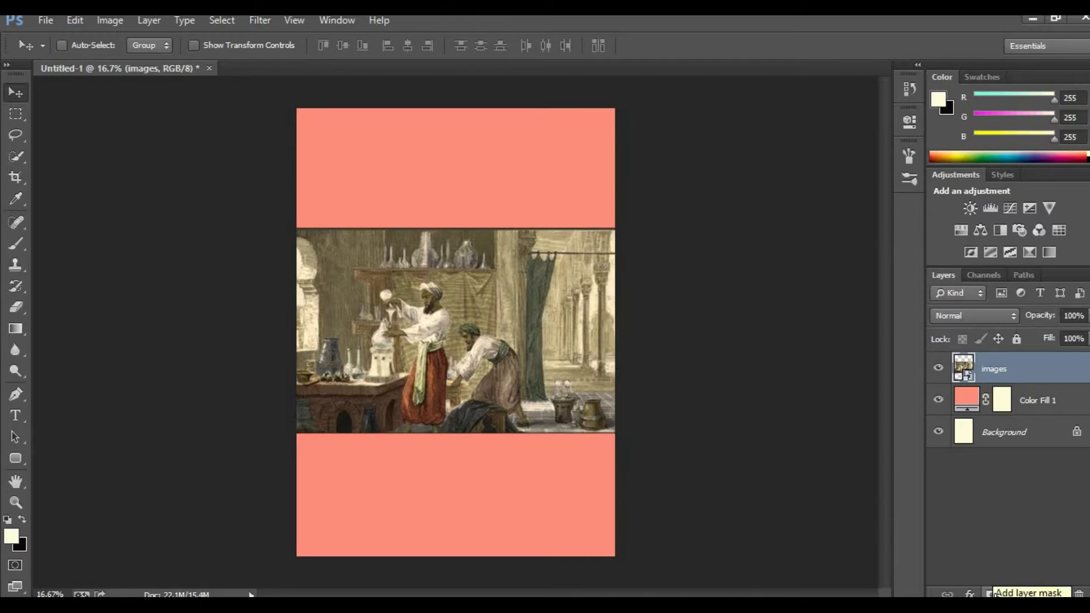
left_click(992, 594)
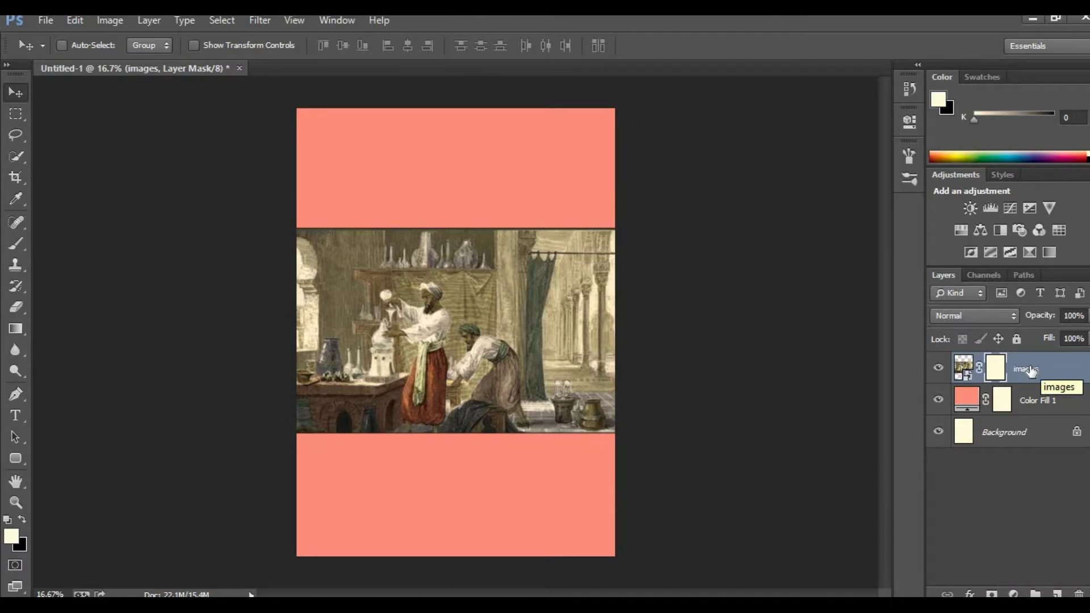
key("ctrl+i")
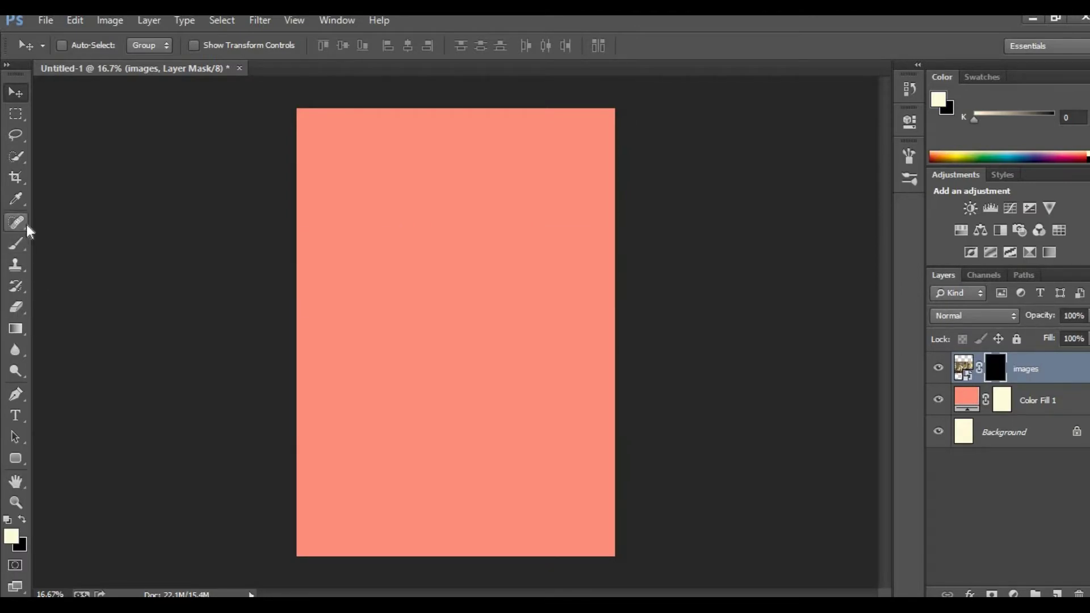
Step: Select the Brush tool with the Watercolor Loaded Wet Flat preset at 63 px
left_click(24, 252)
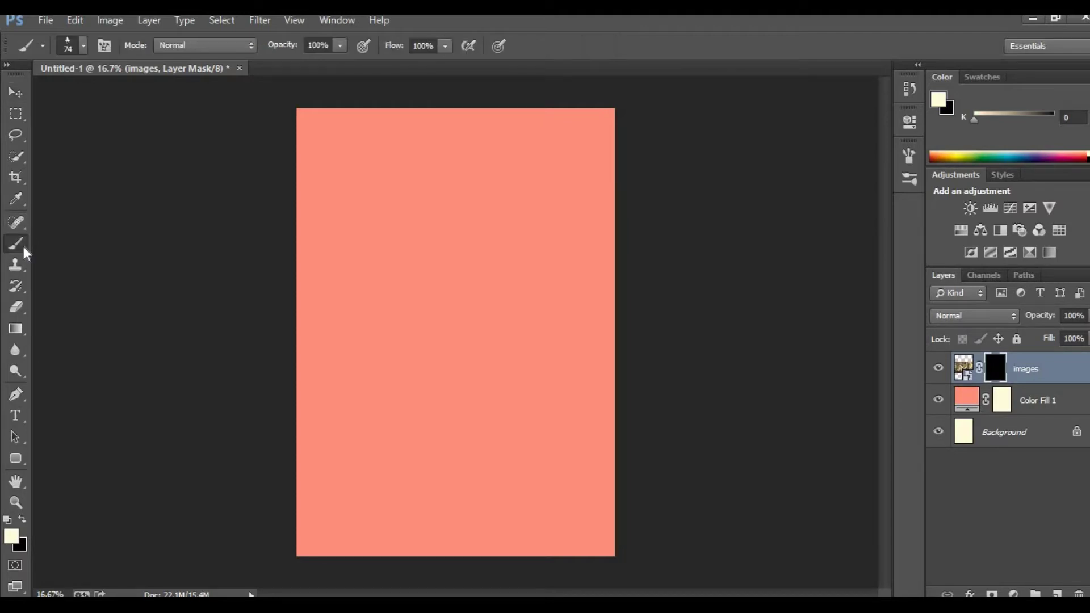
left_click(84, 45)
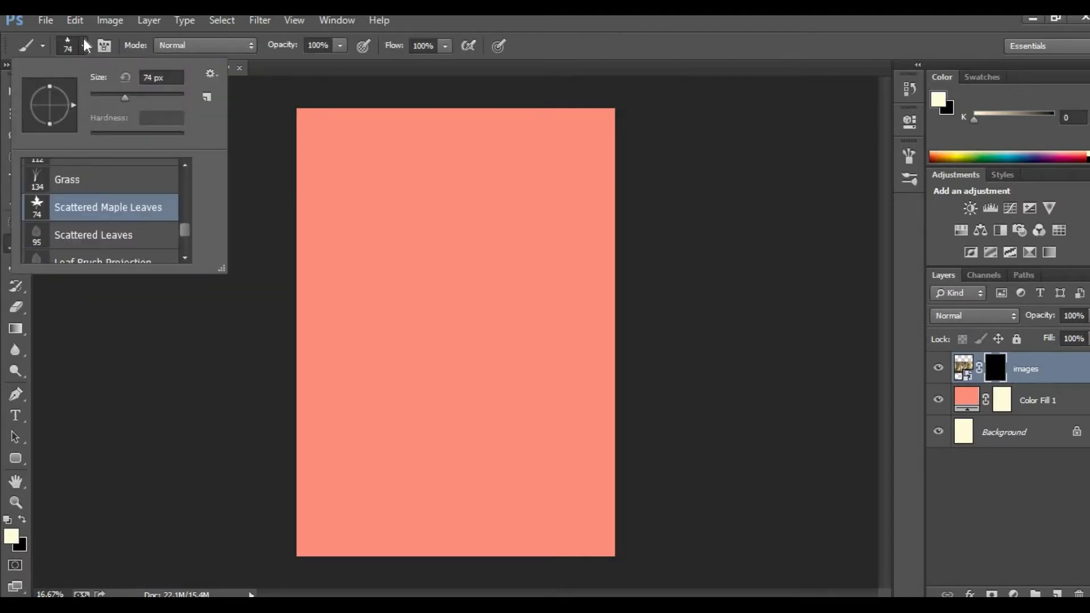
scroll(126, 212, "down", 3)
left_click(116, 195)
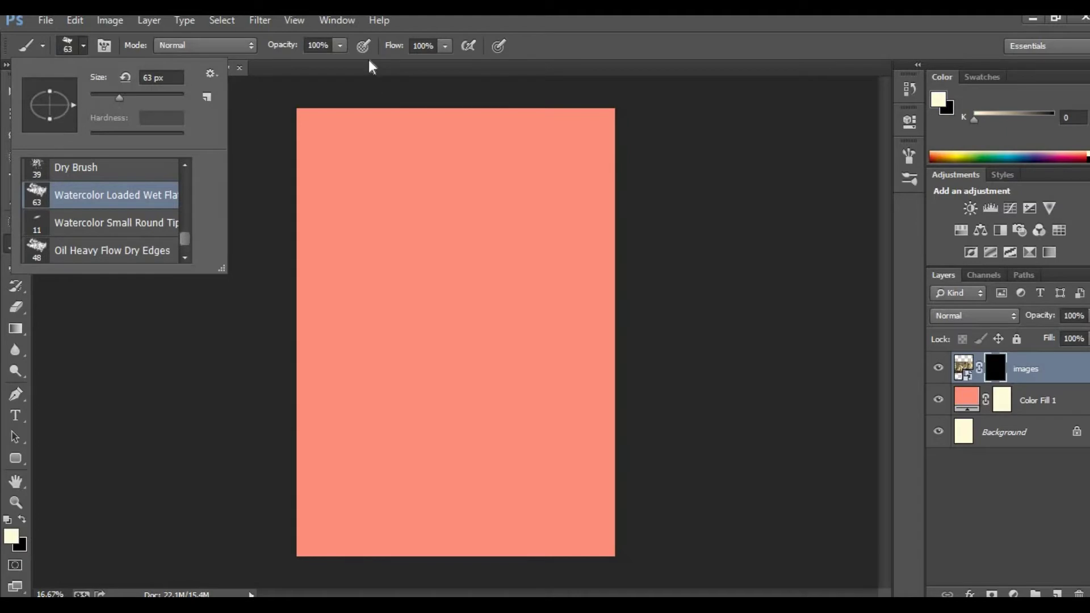
left_click(498, 46)
left_click(633, 41)
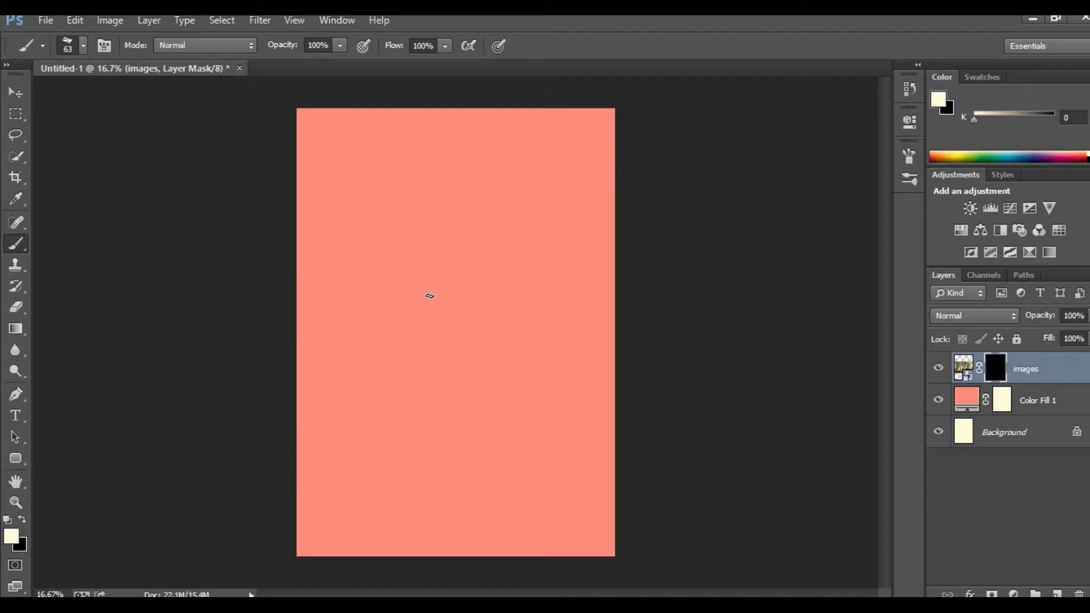
Step: Reveal the engraving with larger ragged watercolour mask strokes, then nudge it slightly down and left
key("bracketright")
key("bracketright")
key("bracketright")
key("bracketright")
key("bracketright")
key("bracketright")
key("bracketright")
key("bracketright")
left_click_drag(391, 309, 454, 311)
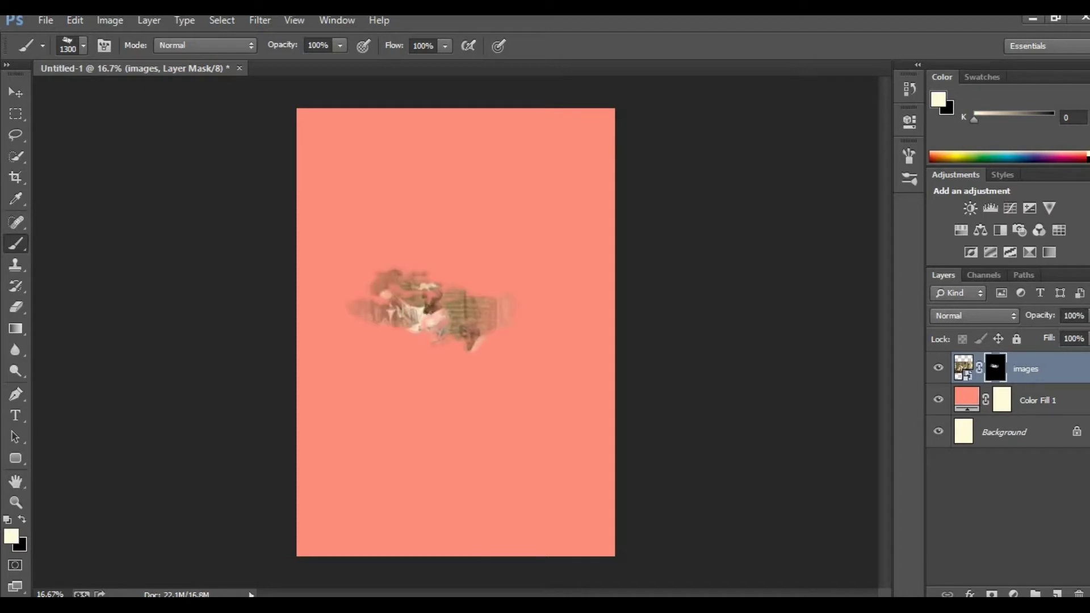
left_click_drag(386, 352, 482, 363)
left_click_drag(340, 330, 448, 352)
mouse_move(363, 306)
left_mouse_down()
mouse_move(488, 283)
mouse_move(488, 266)
left_mouse_up()
left_click_drag(397, 267, 527, 278)
mouse_move(454, 255)
left_mouse_down()
mouse_move(531, 279)
mouse_move(505, 386)
left_mouse_up()
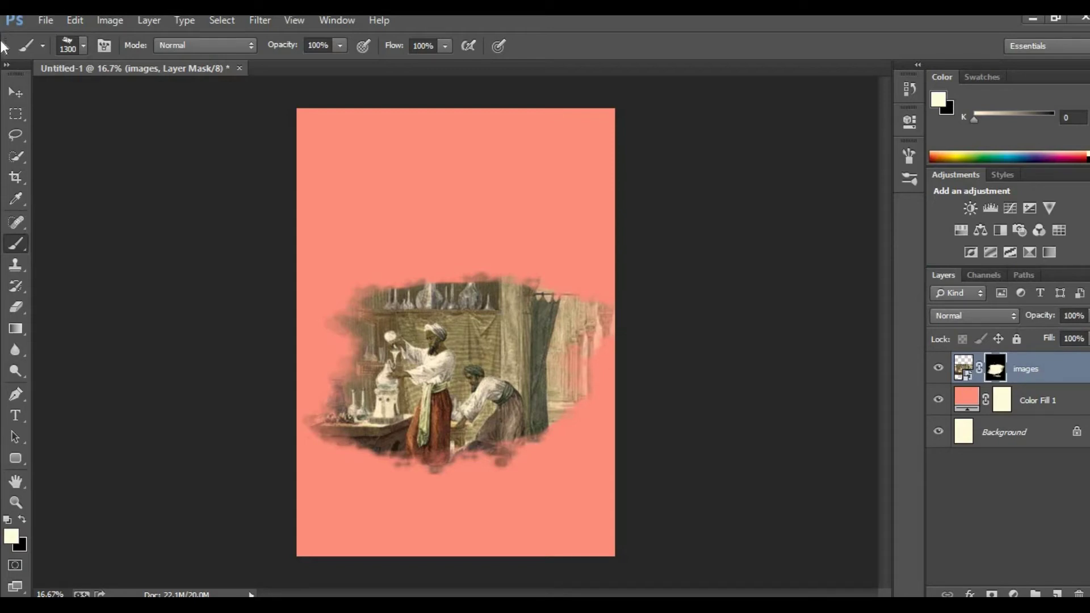
left_click(18, 95)
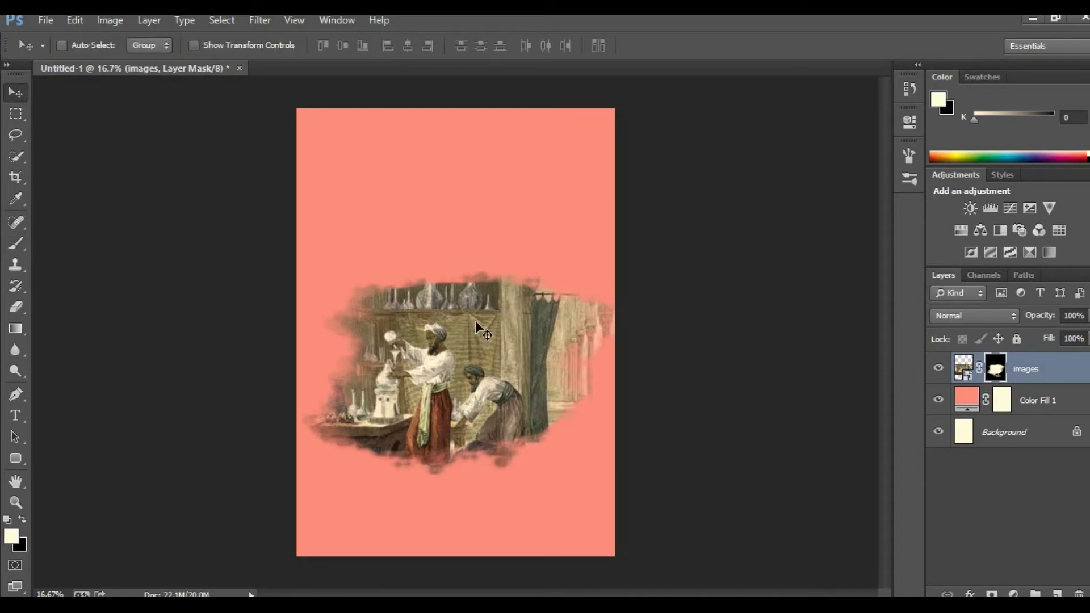
left_click_drag(488, 330, 603, 372)
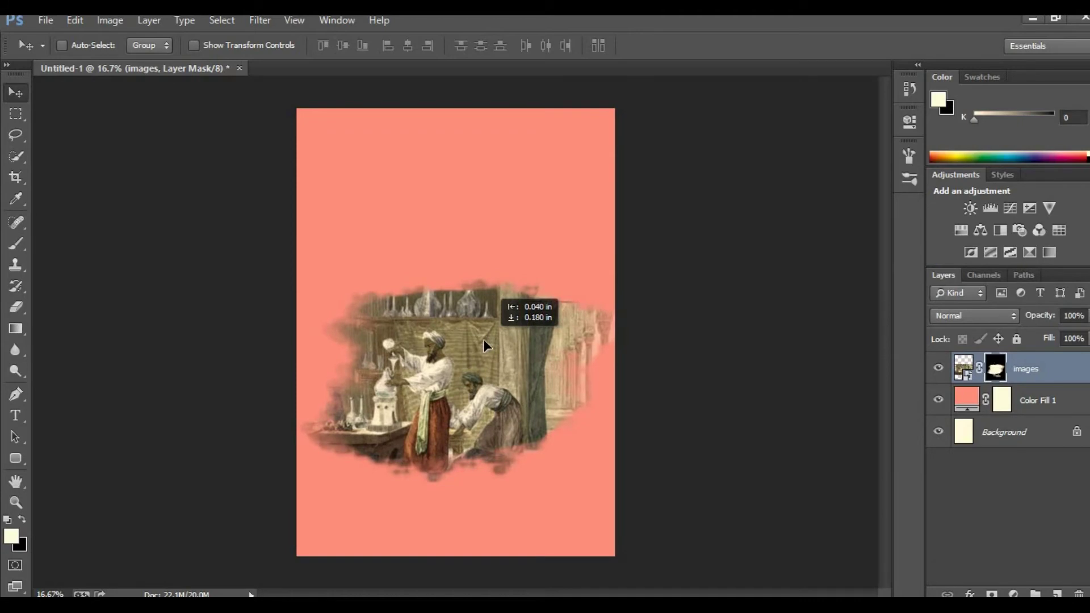
Step: Recolour the Color Fill 1 layer from salmon to lavender blue 848afb
double_click(966, 399)
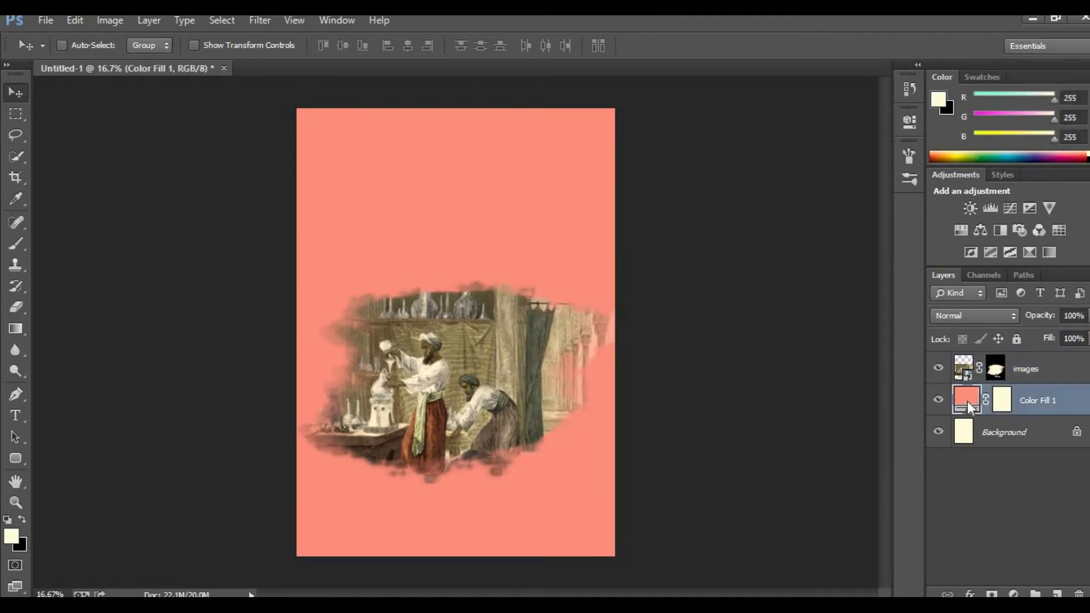
left_click(349, 158)
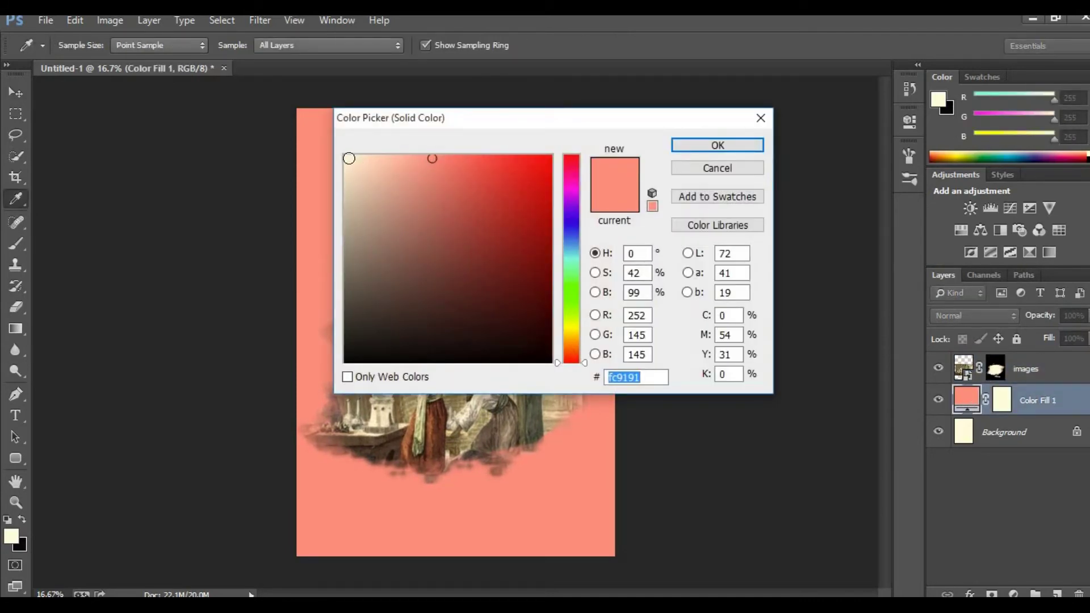
mouse_move(564, 117)
left_mouse_down()
mouse_move(884, 118)
mouse_move(841, 116)
left_mouse_up()
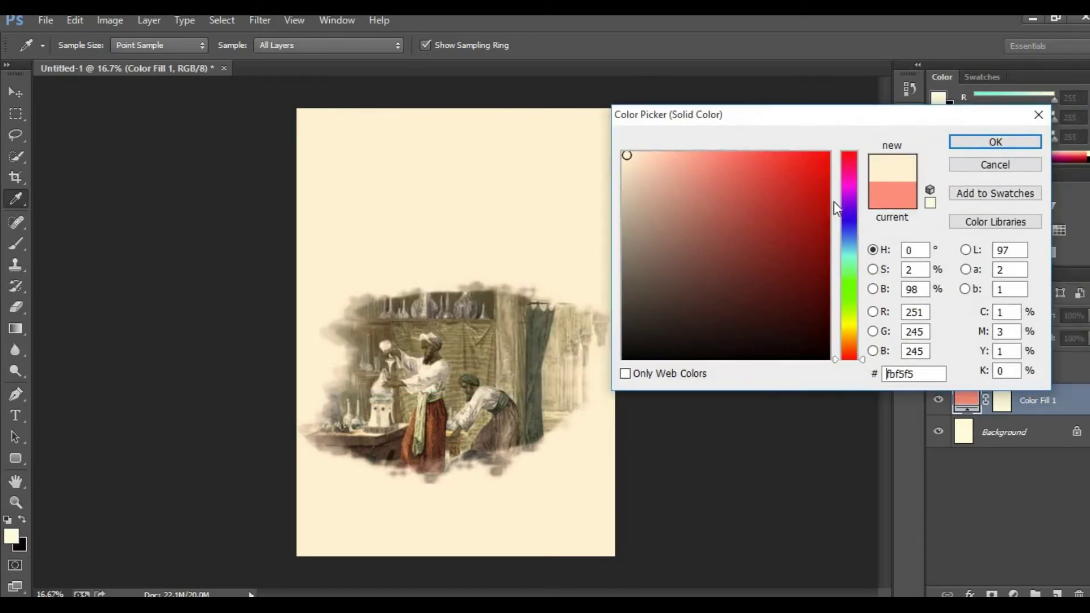
left_click(849, 282)
left_click(742, 155)
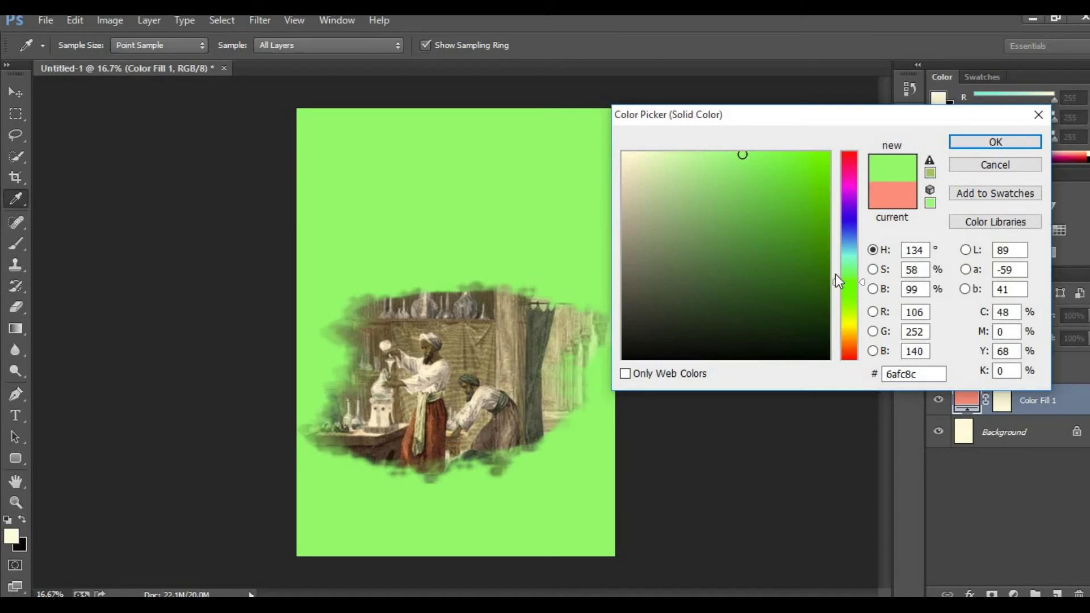
left_click(851, 223)
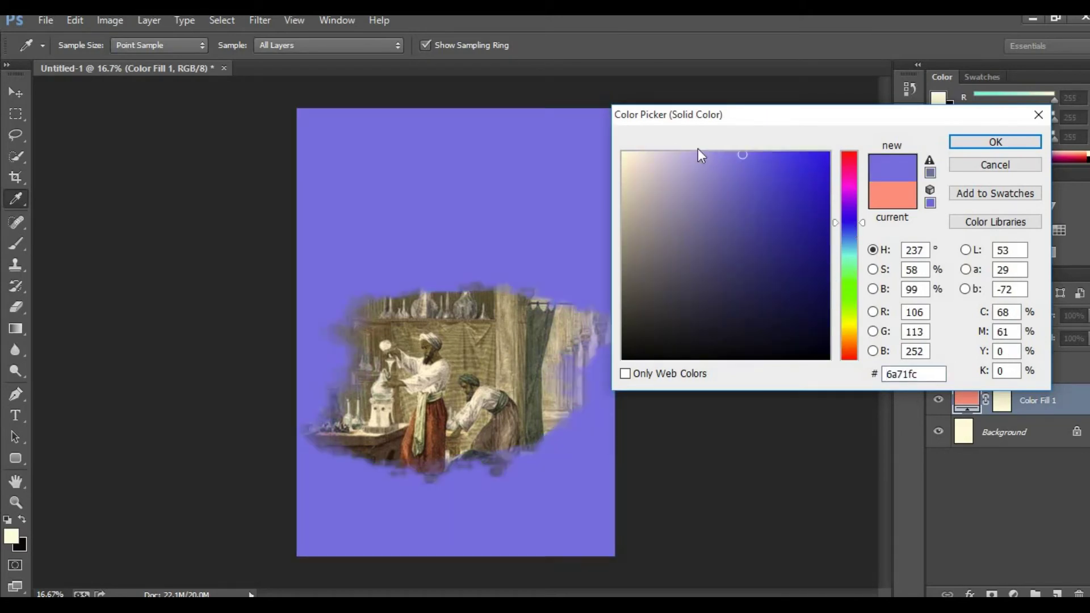
left_click(720, 155)
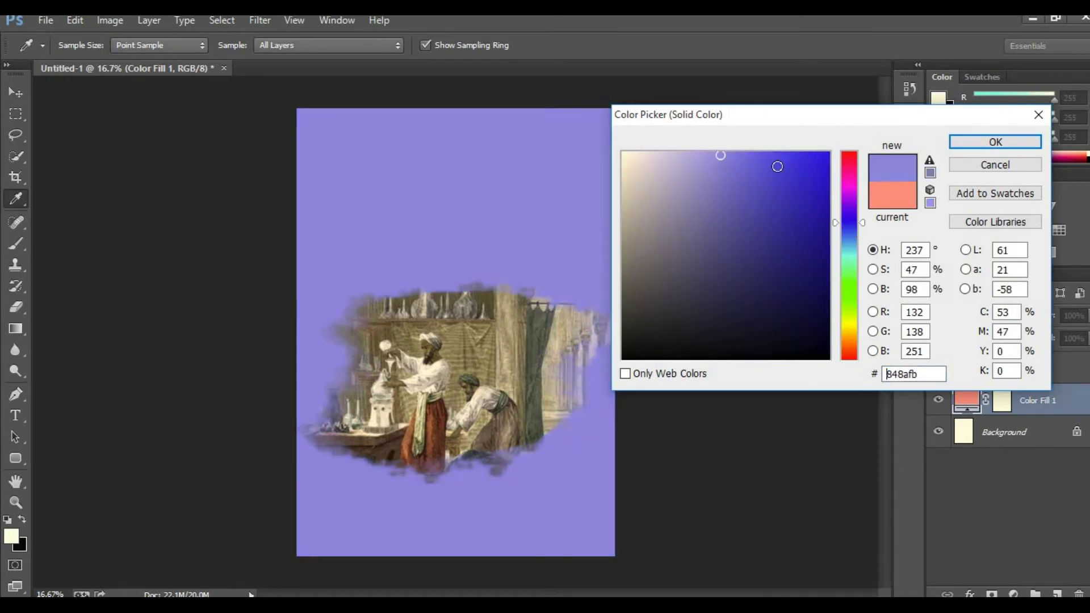
left_click(988, 146)
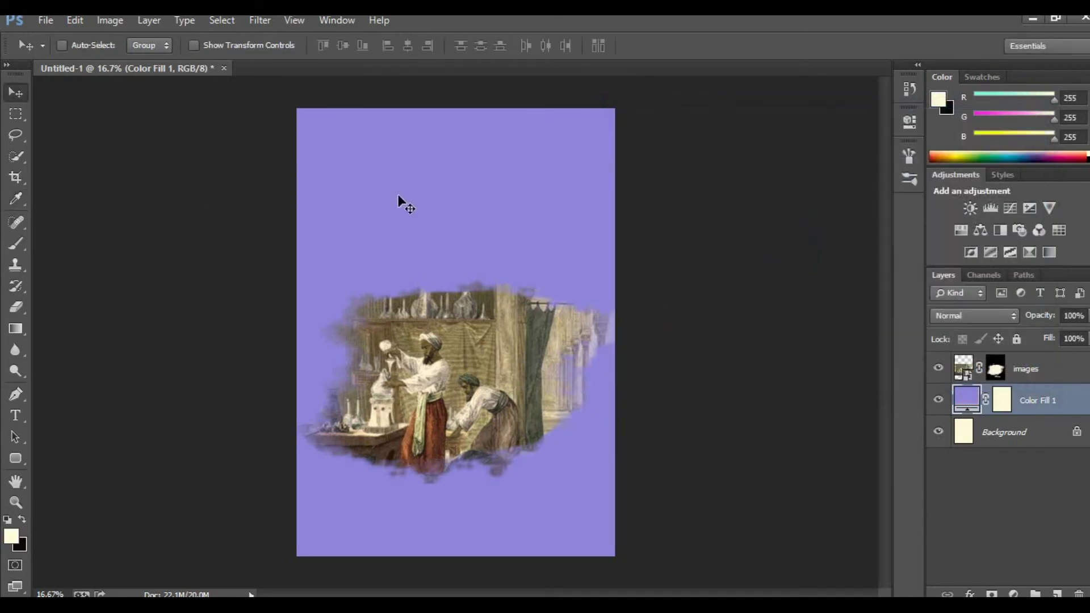